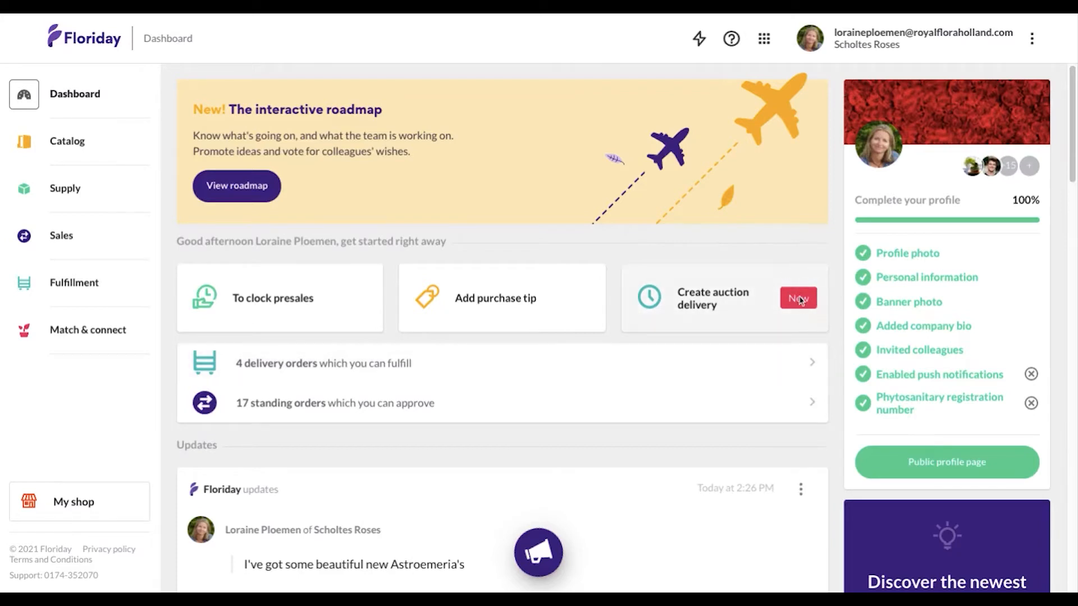
# Step: Start a new auction delivery form, try the Eelde and Naaldwijk auction locations, and return to Aalsmeer
pyautogui.click(732, 310)
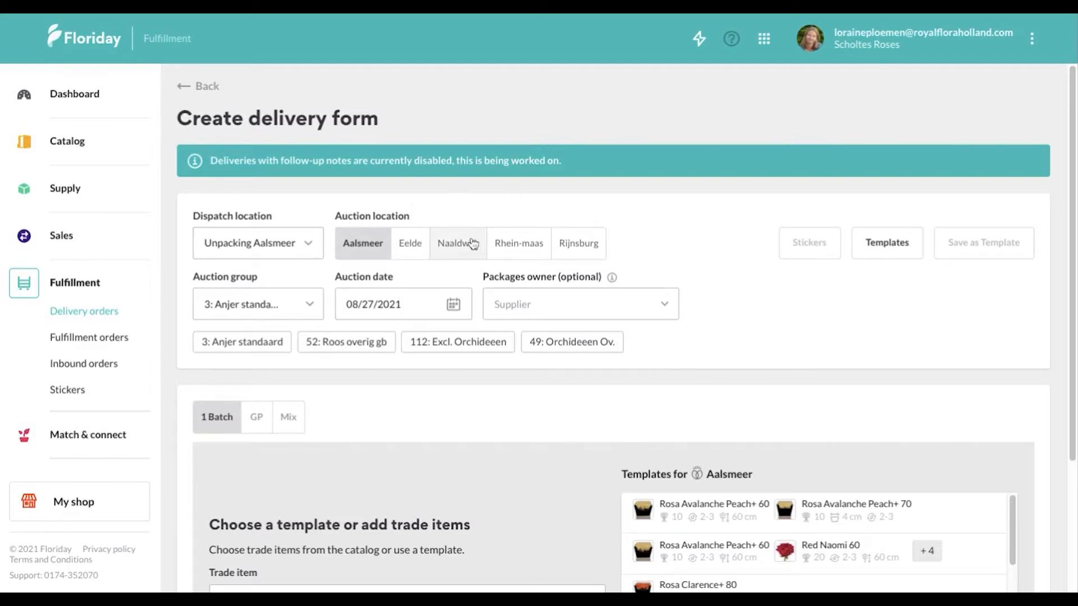
pyautogui.click(402, 250)
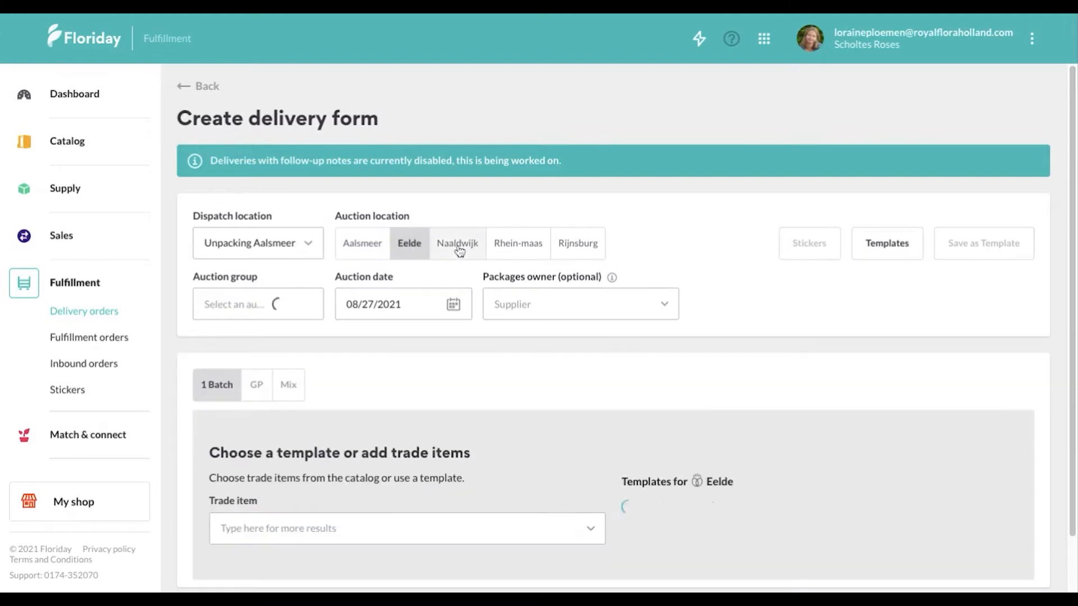
pyautogui.click(457, 249)
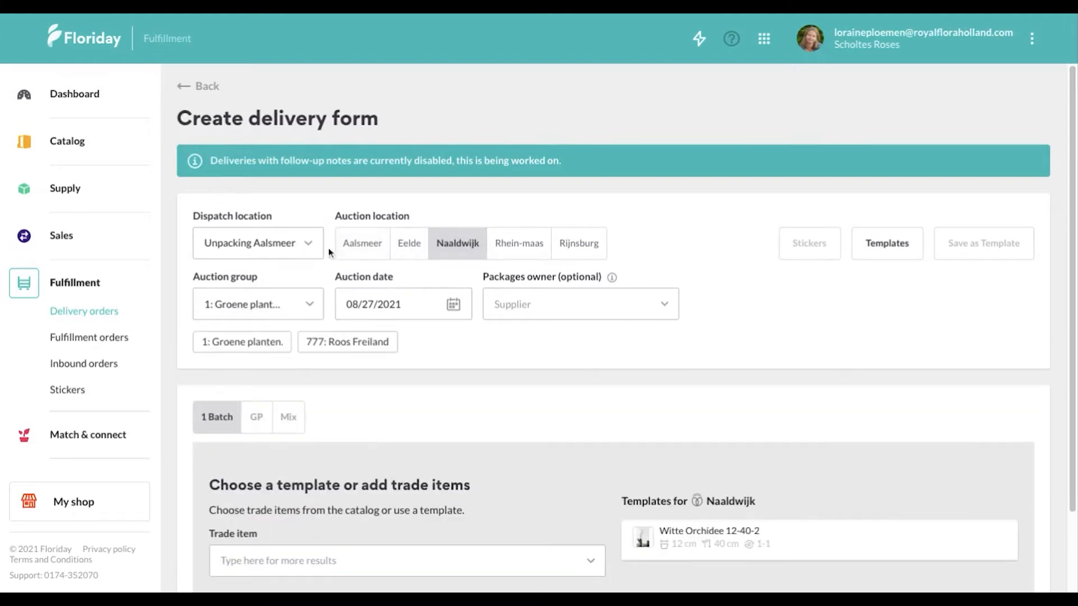
pyautogui.click(349, 250)
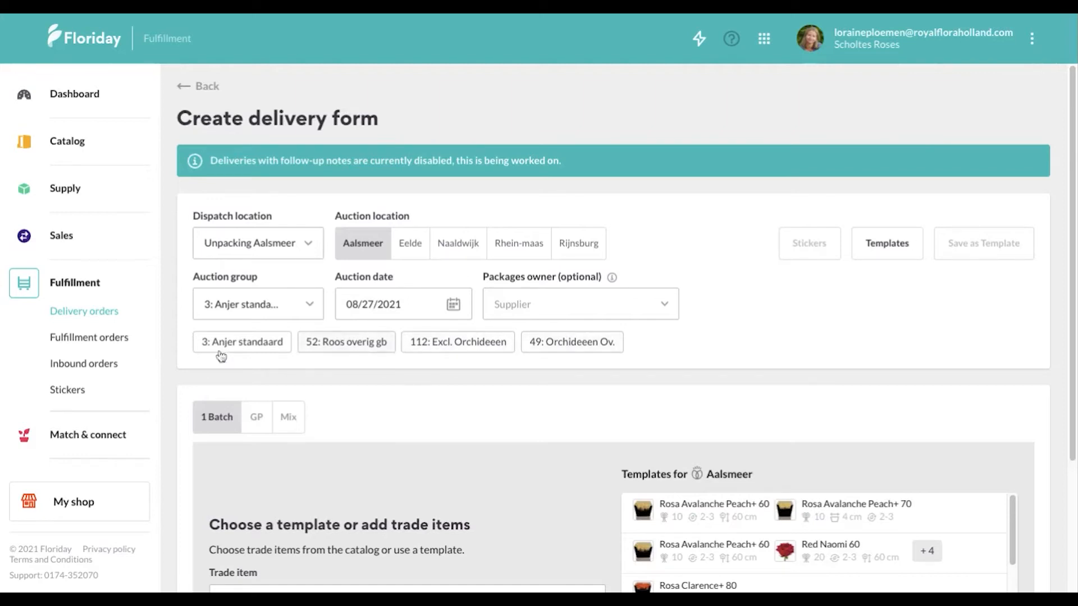
# Step: Set the auction group to 52: Roos overig gb and view the auction date calendar
pyautogui.click(341, 343)
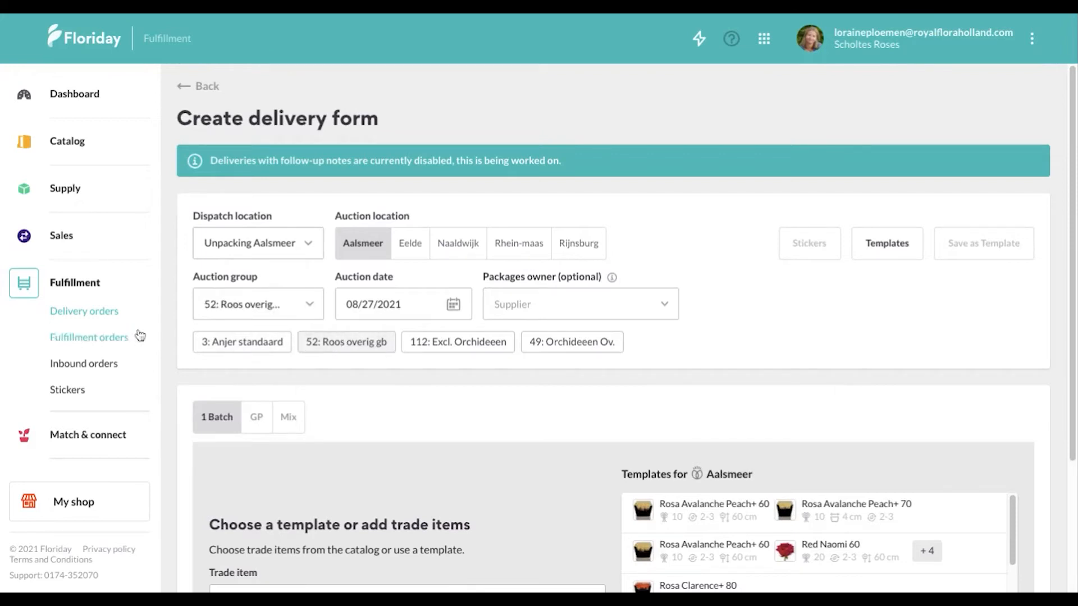
pyautogui.click(292, 306)
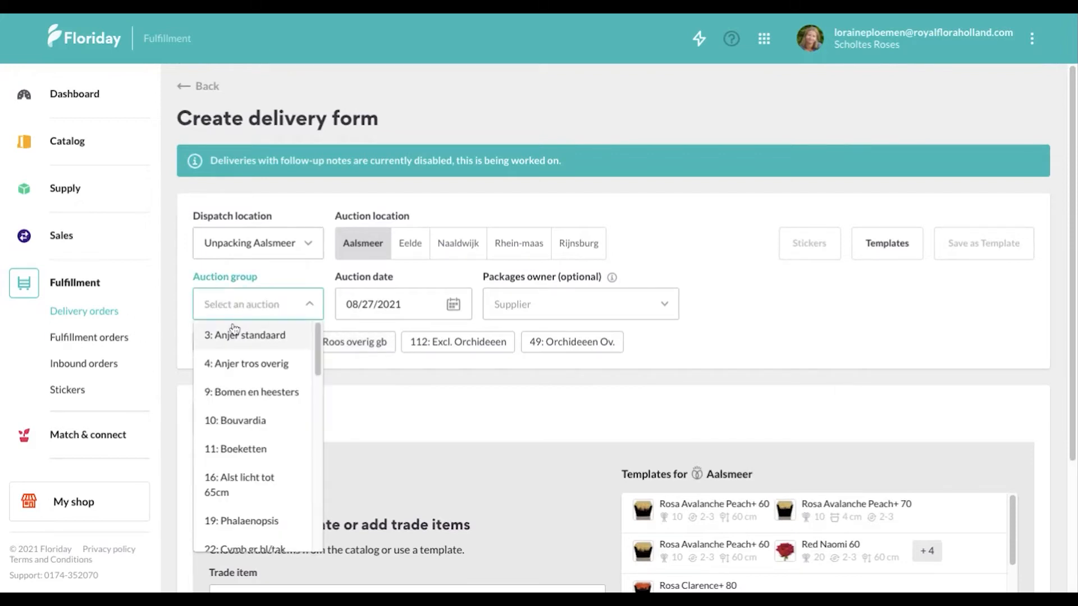
pyautogui.write('52')
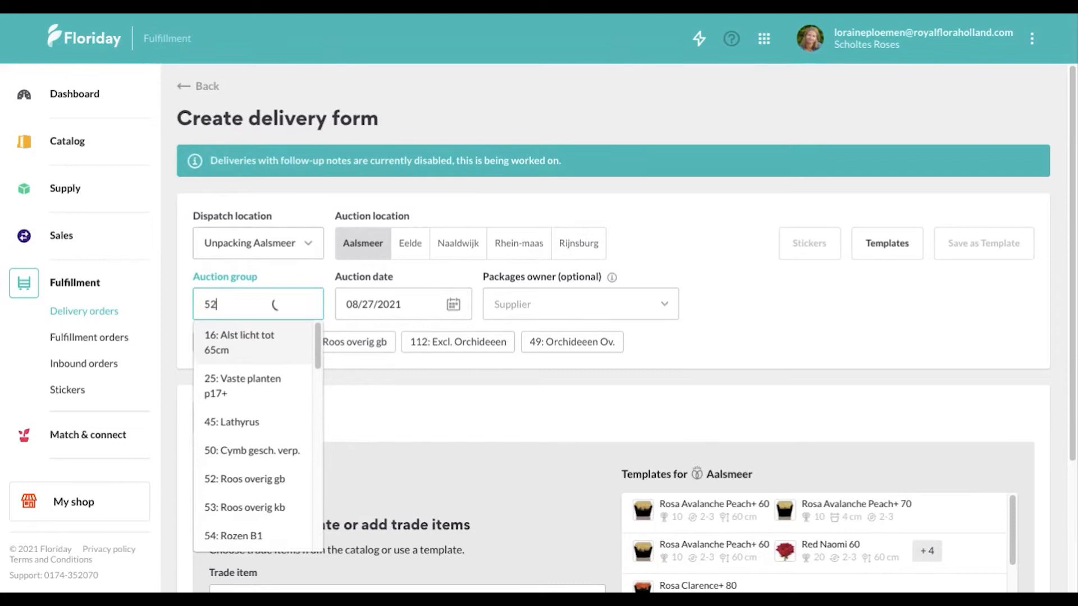
pyautogui.click(232, 342)
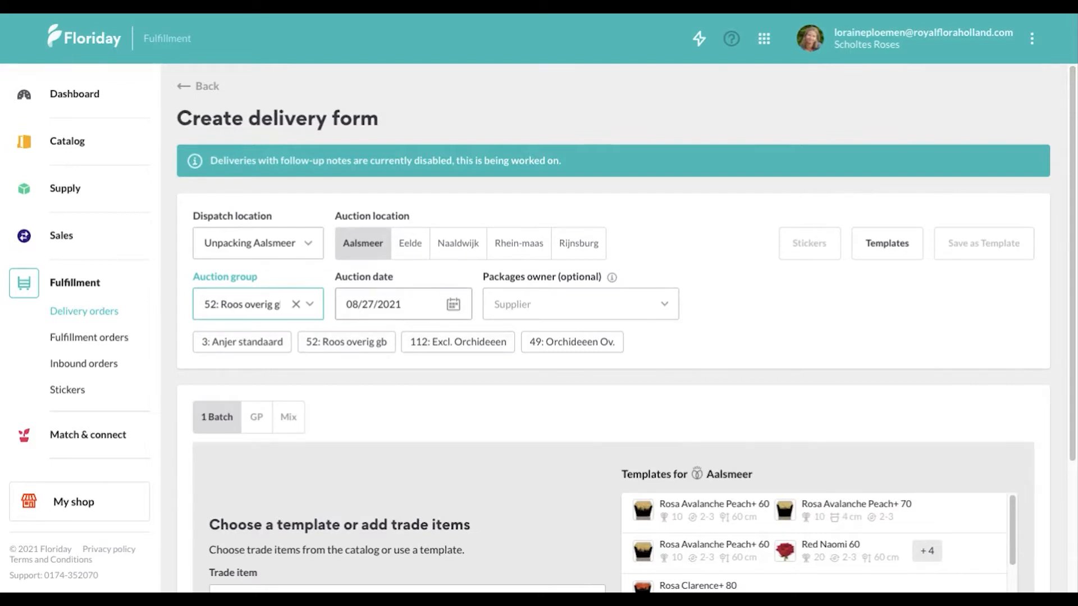
pyautogui.click(403, 304)
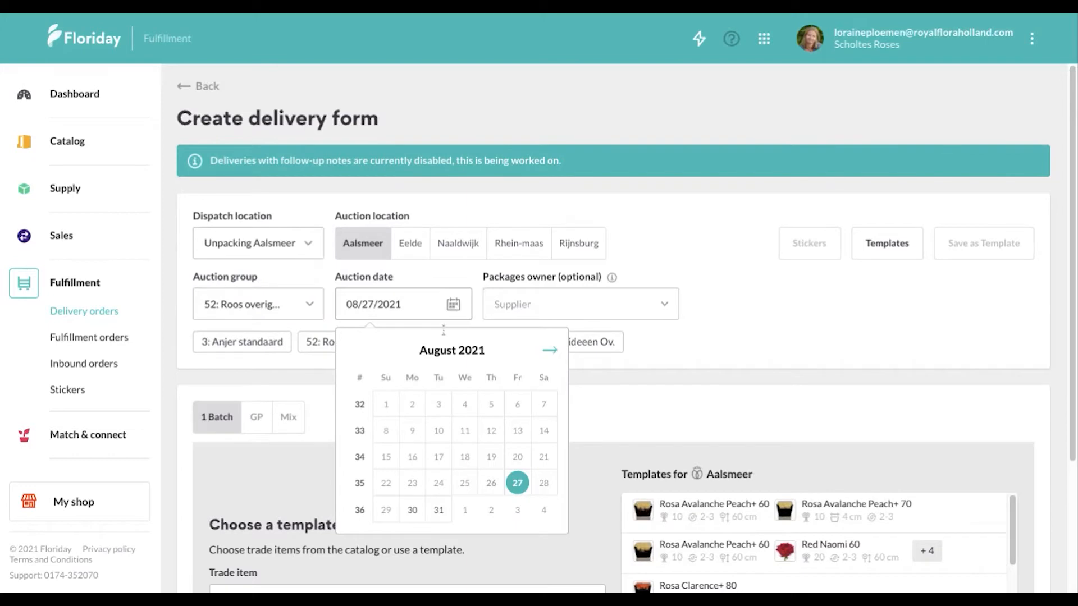
pyautogui.click(694, 310)
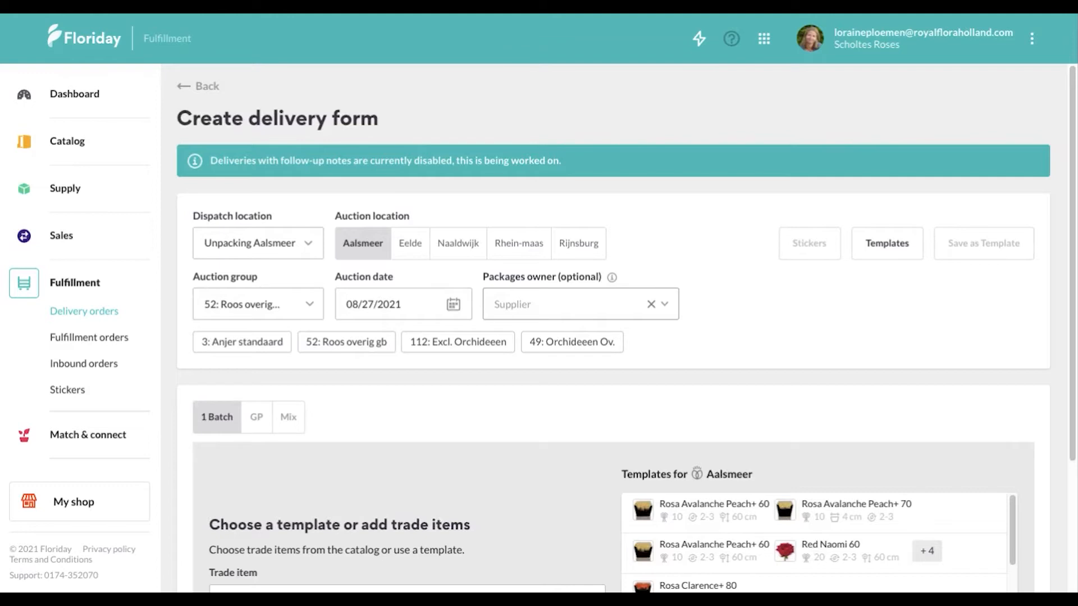
# Step: Switch the delivery type to GP and add the trade item Avalanche Peach + 90
pyautogui.scroll(-3, 331, 448)
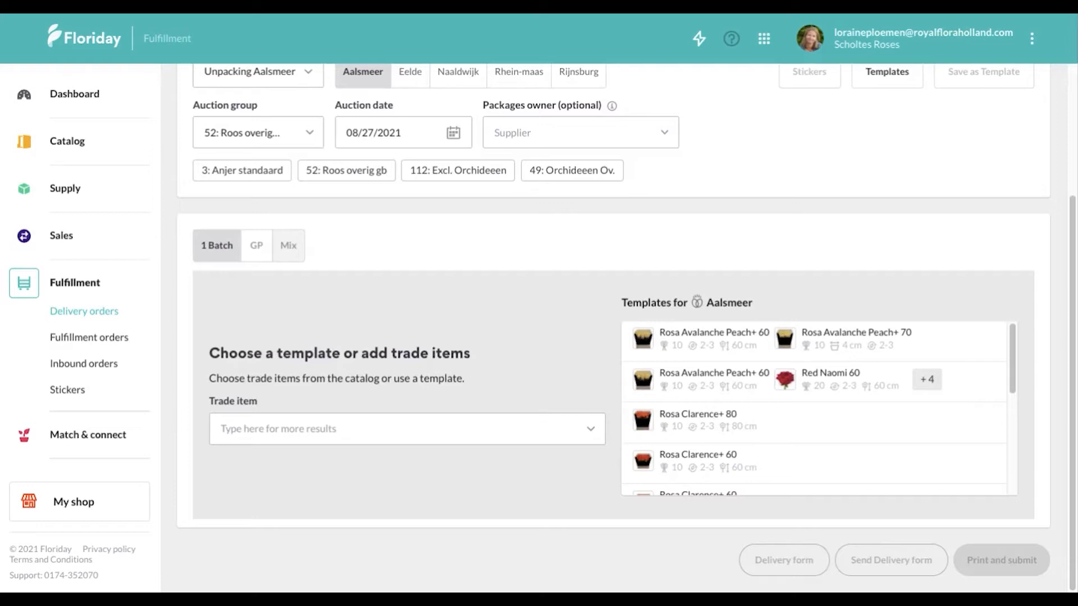
pyautogui.click(258, 252)
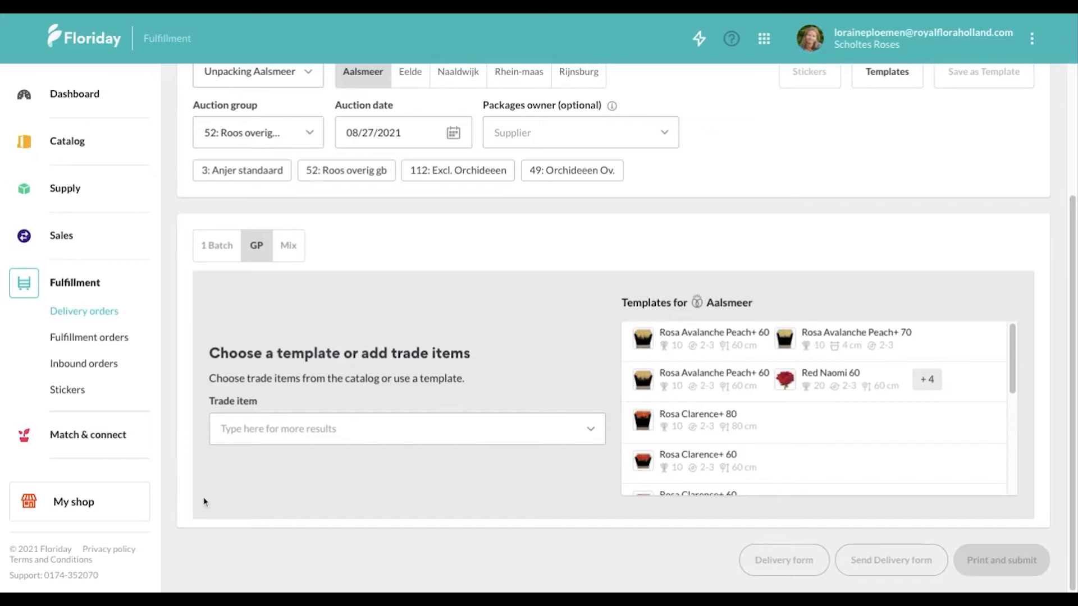
pyautogui.click(382, 429)
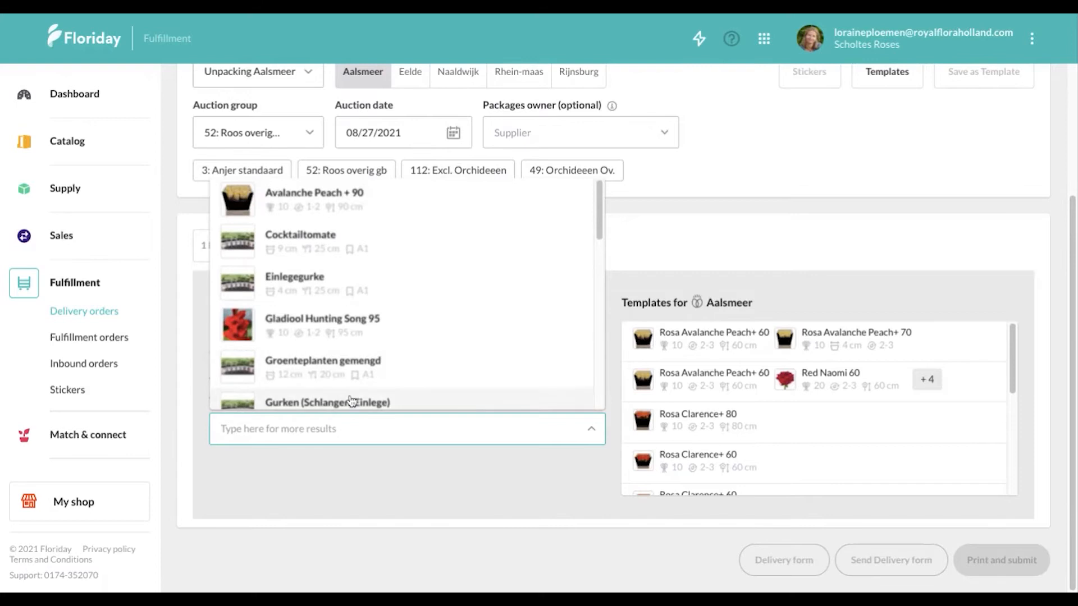
pyautogui.click(349, 191)
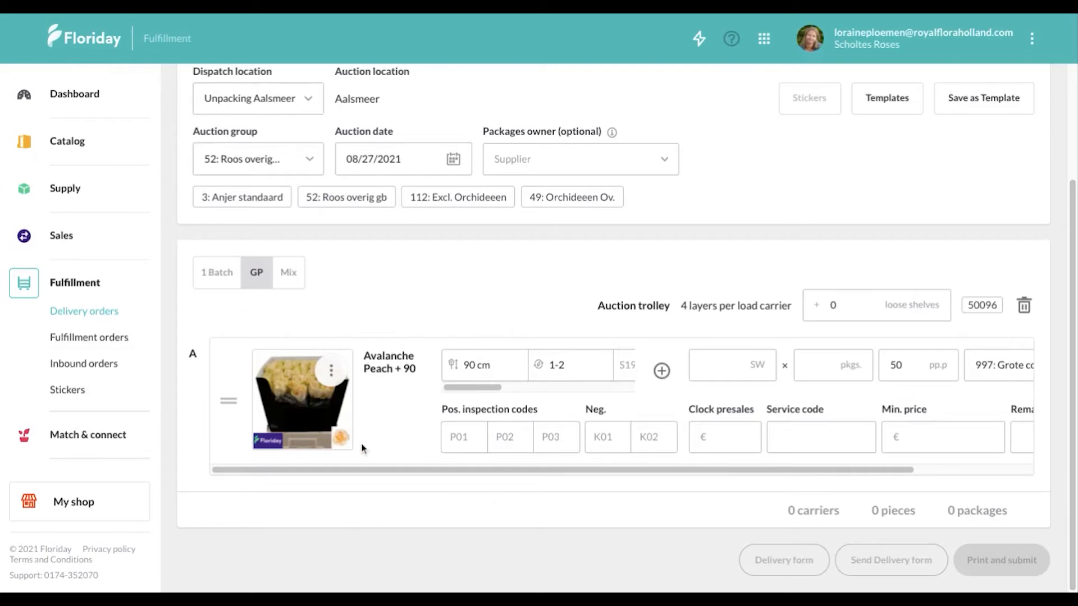
# Step: Look at the upload options for the product photo and the detail photo of the Avalanche Peach + 90 item
pyautogui.click(332, 372)
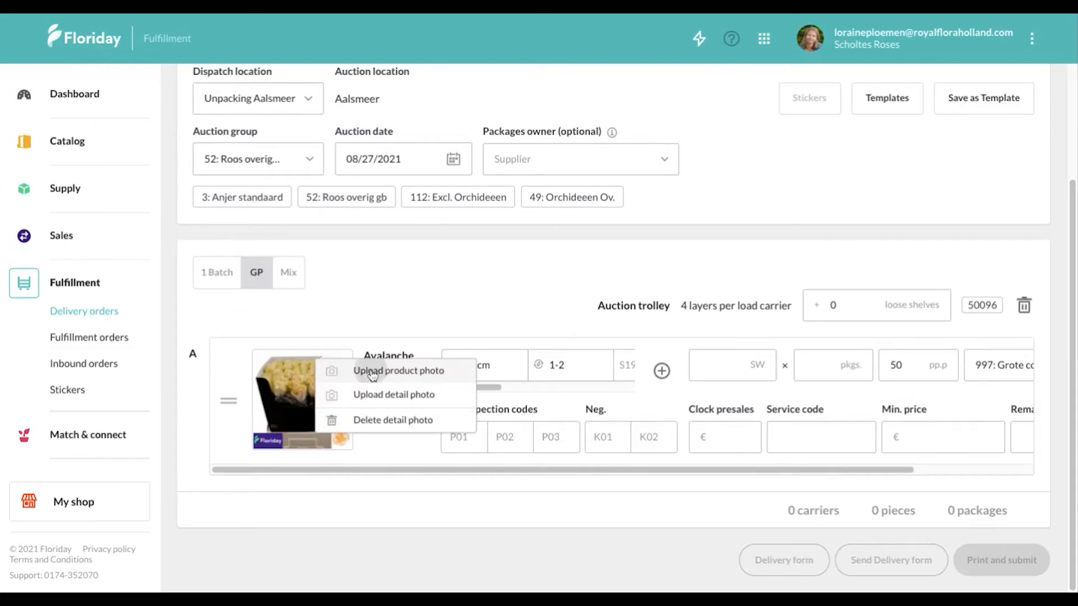
pyautogui.click(372, 373)
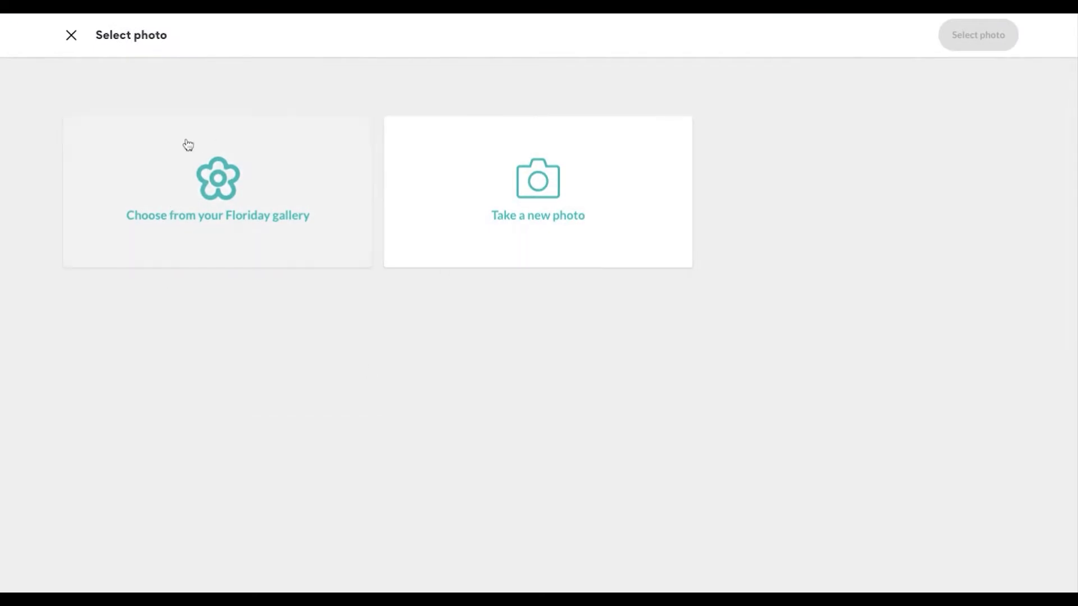
pyautogui.click(71, 36)
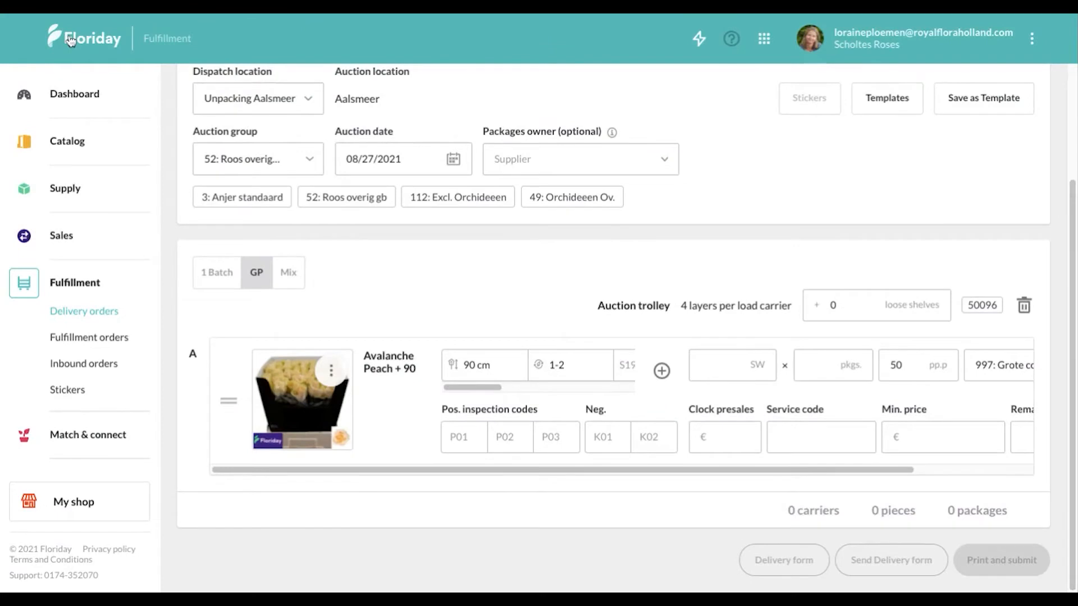
pyautogui.click(334, 374)
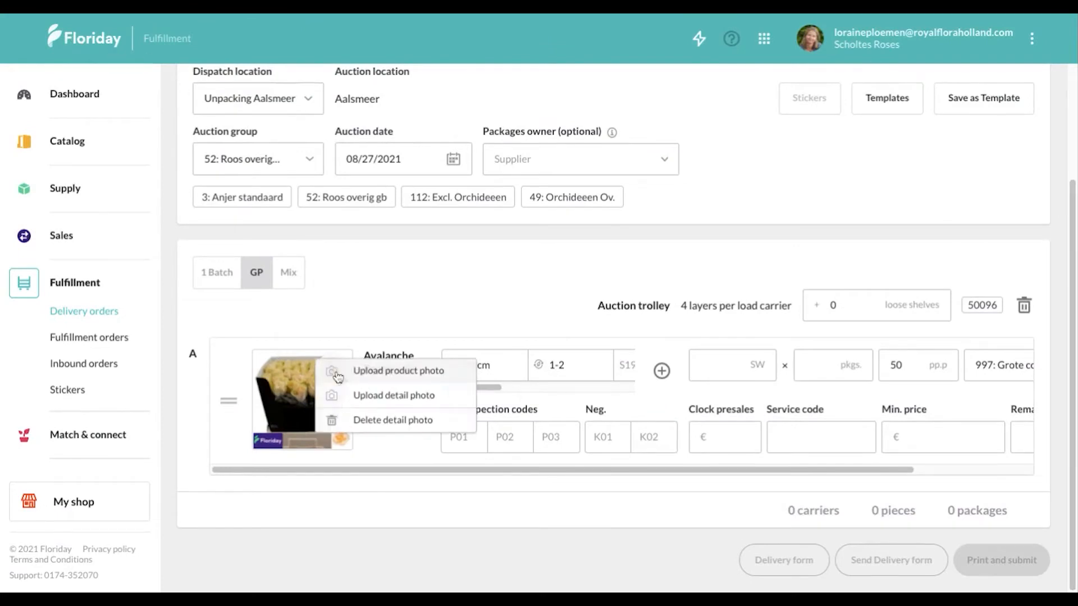
pyautogui.click(387, 398)
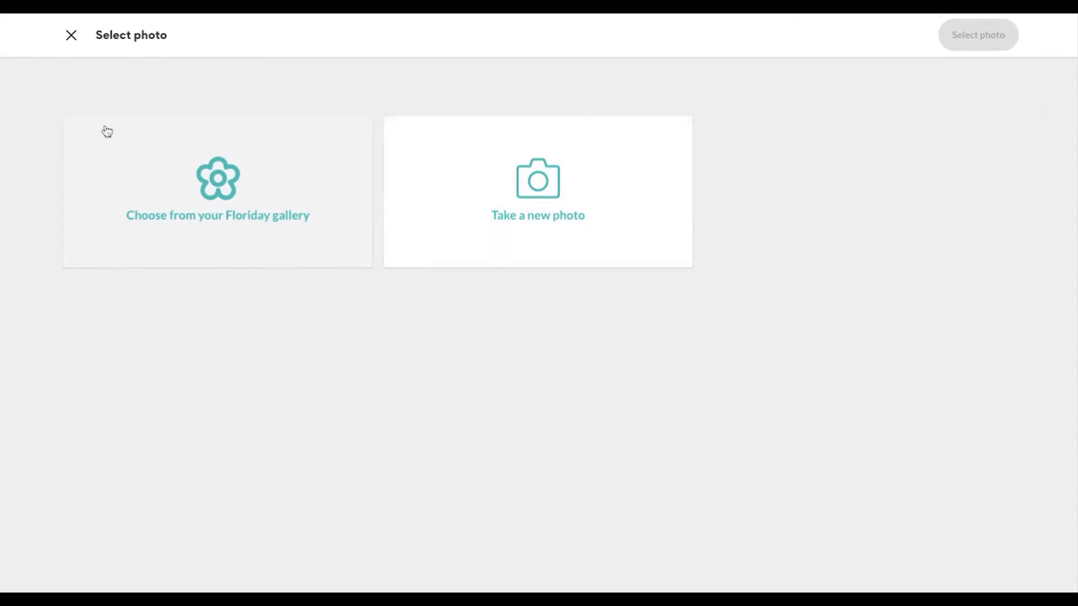
pyautogui.click(70, 36)
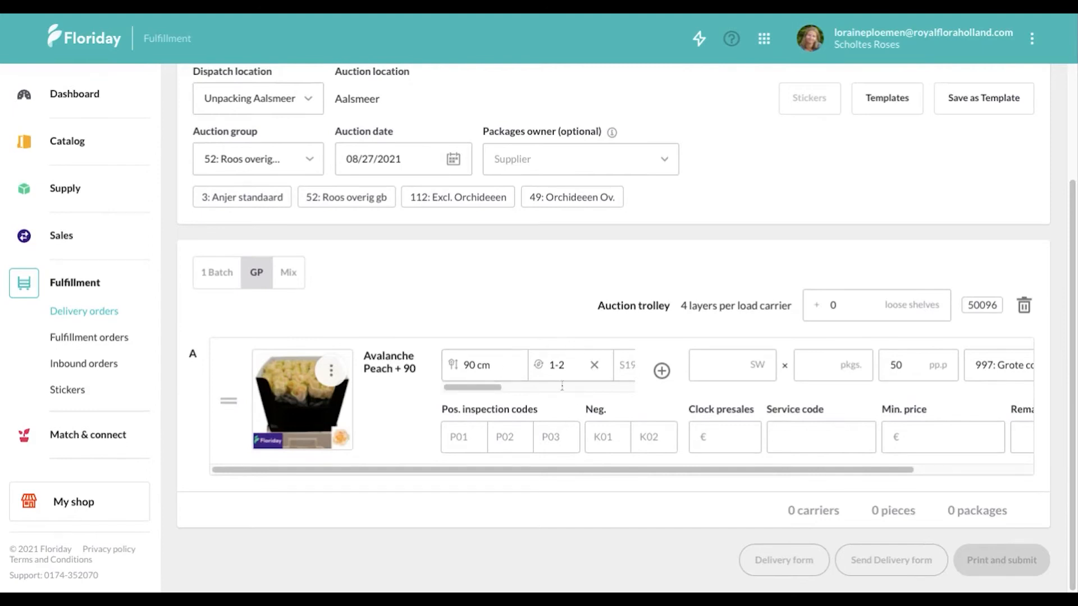
# Step: Set the length characteristic (S20) of the Avalanche Peach + 90 item to 100 cm
pyautogui.hscroll(5, 487, 390)
pyautogui.hscroll(-5, 487, 391)
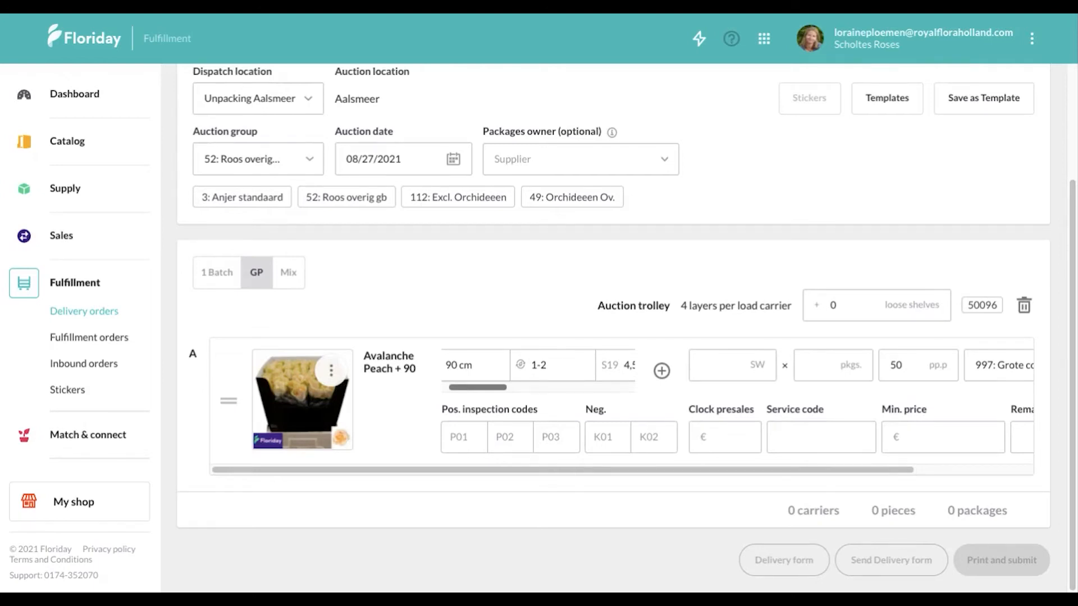
pyautogui.hscroll(-2, 538, 371)
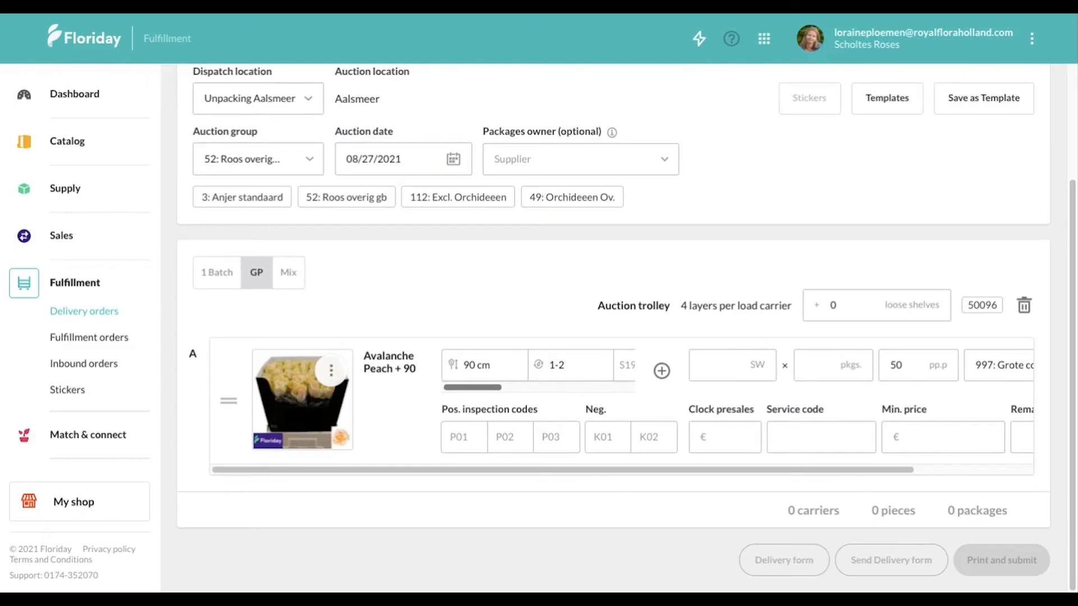
pyautogui.moveTo(508, 370)
pyautogui.click(509, 366)
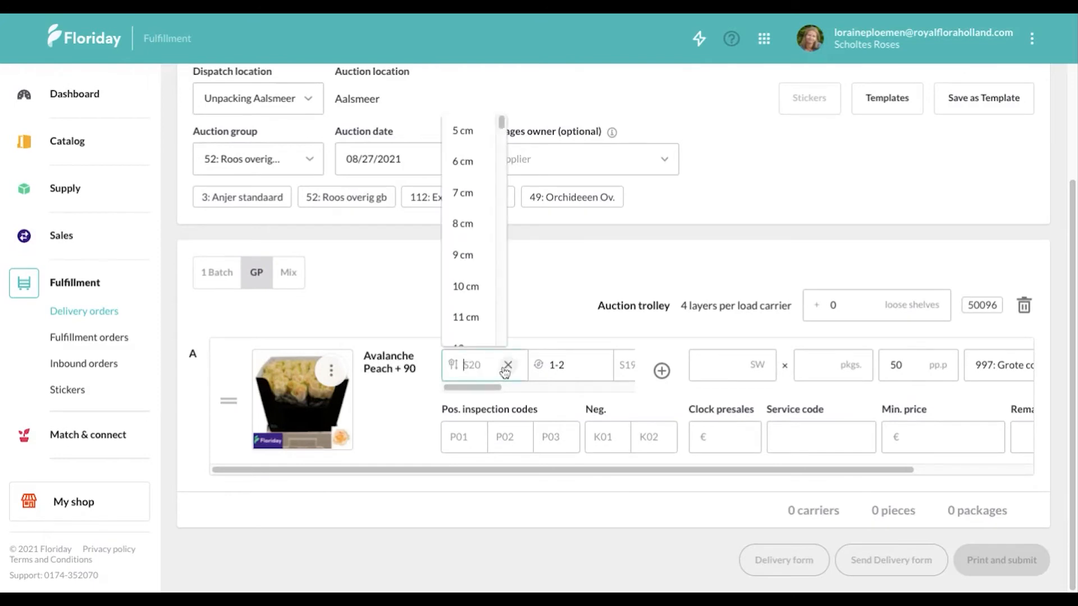
pyautogui.write('100')
pyautogui.click(461, 401)
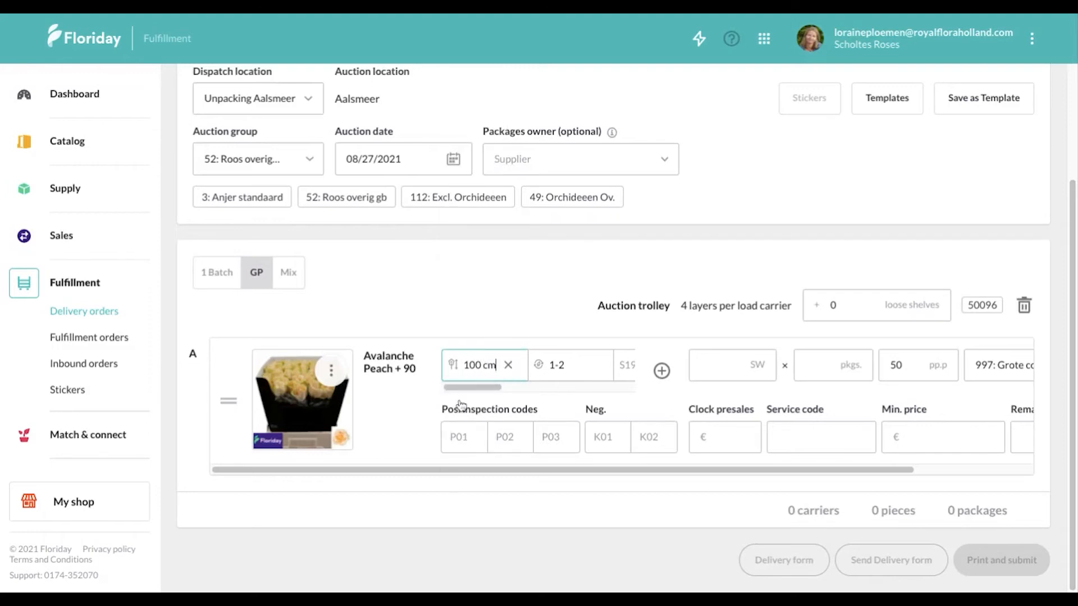
# Step: Set the Avalanche Peach + 90 item's length characteristic back to 90 cm
pyautogui.click(507, 365)
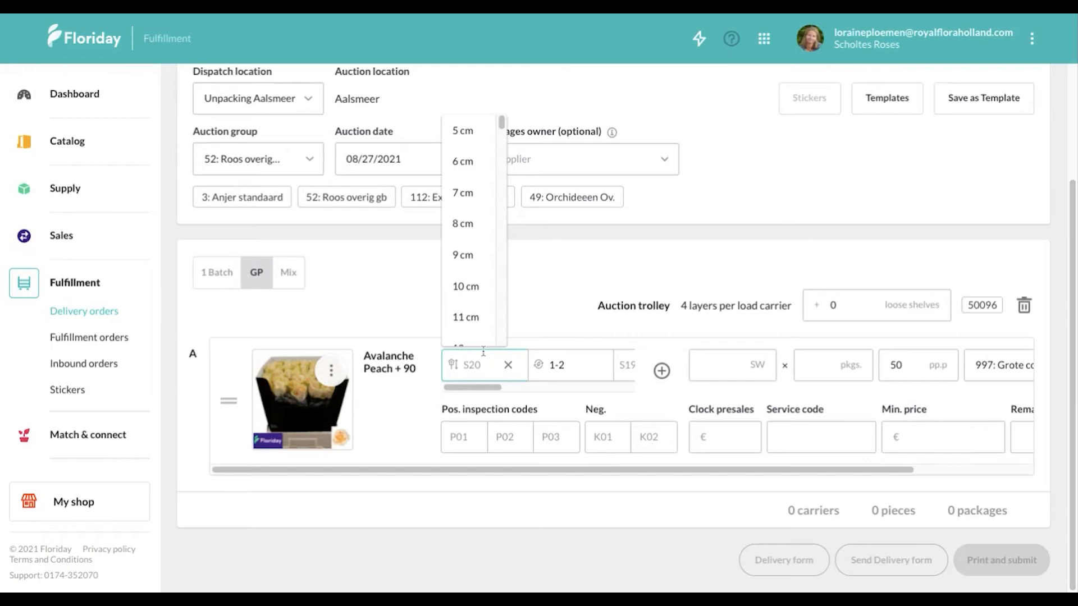
pyautogui.write('90')
pyautogui.click(478, 398)
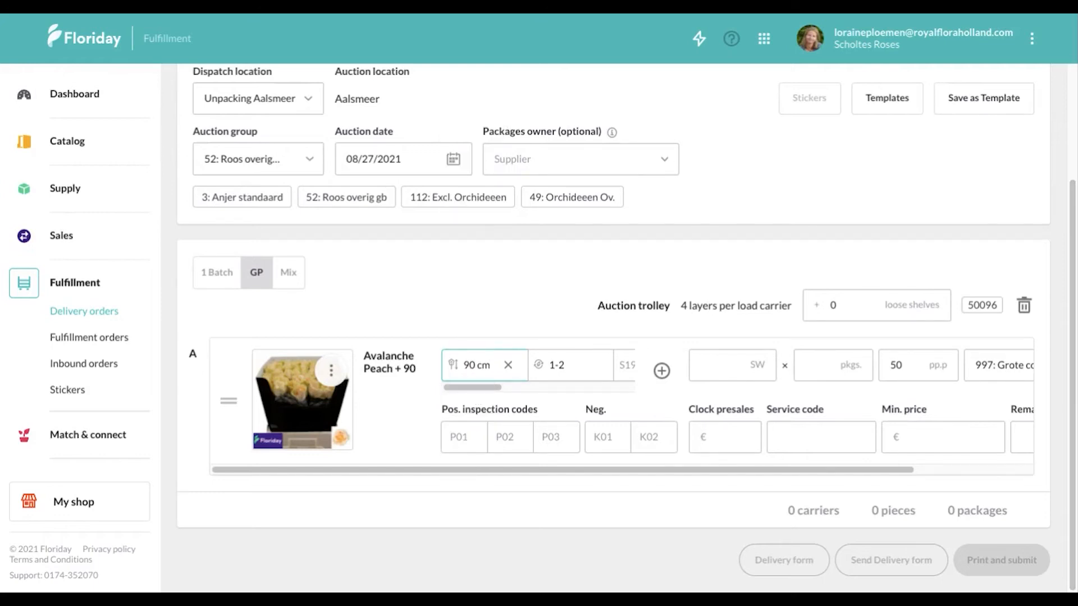
# Step: Set the Avalanche Peach + 90 batch to 2 SW with 50 packages each and check its packaging options
pyautogui.click(705, 363)
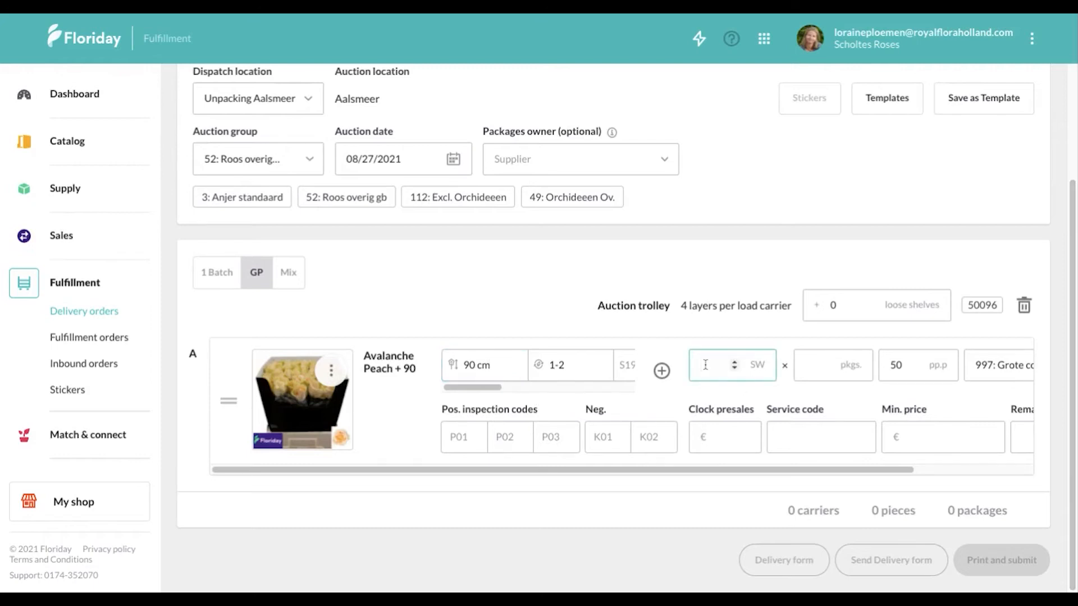
pyautogui.write('2')
pyautogui.click(811, 367)
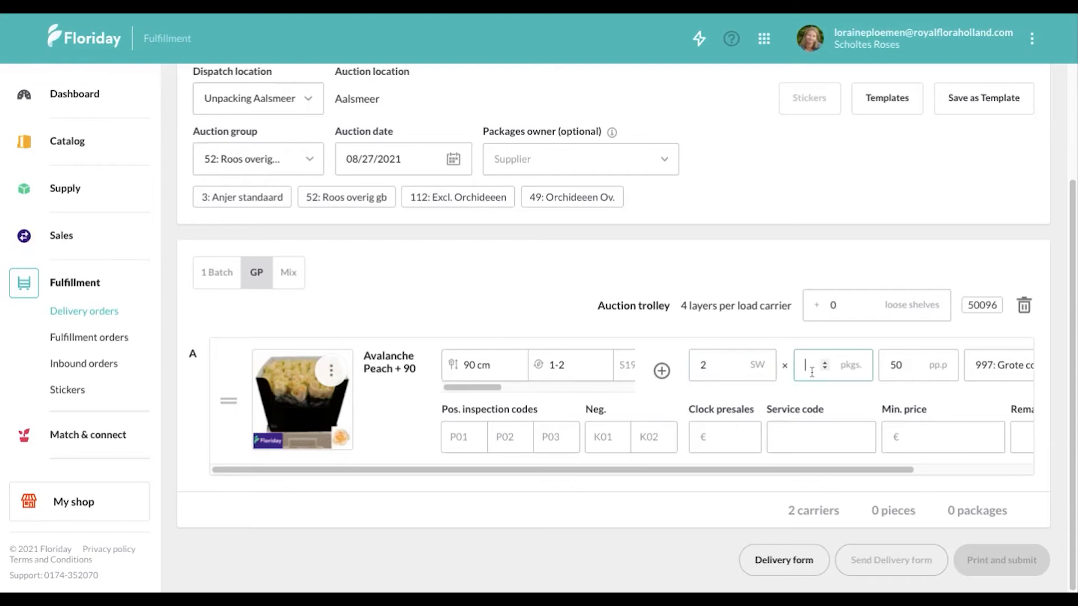
pyautogui.write('50')
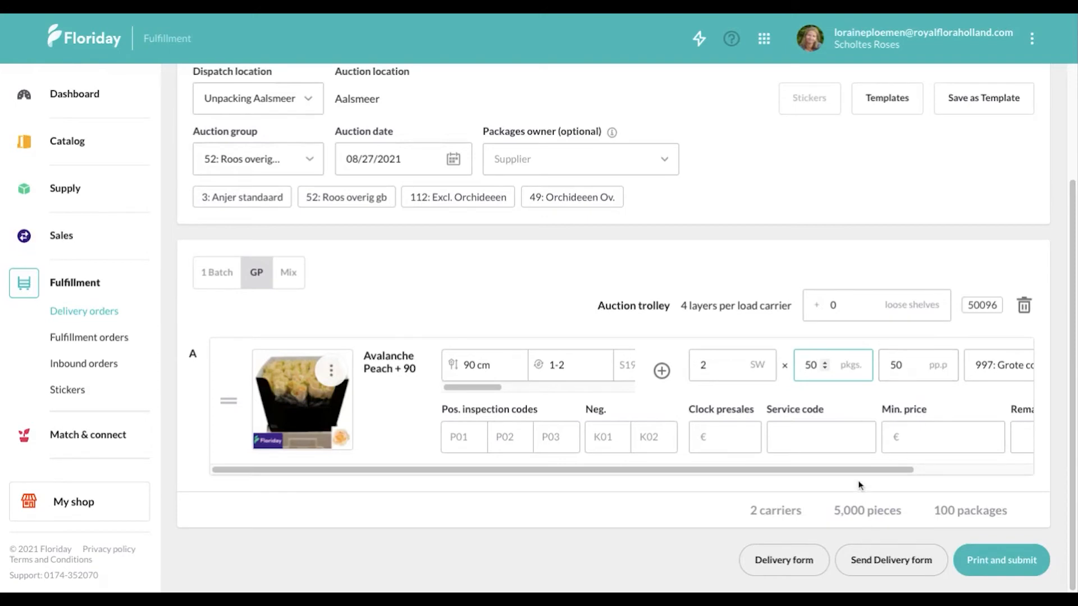
pyautogui.hscroll(2, 857, 473)
pyautogui.hscroll(1, 857, 472)
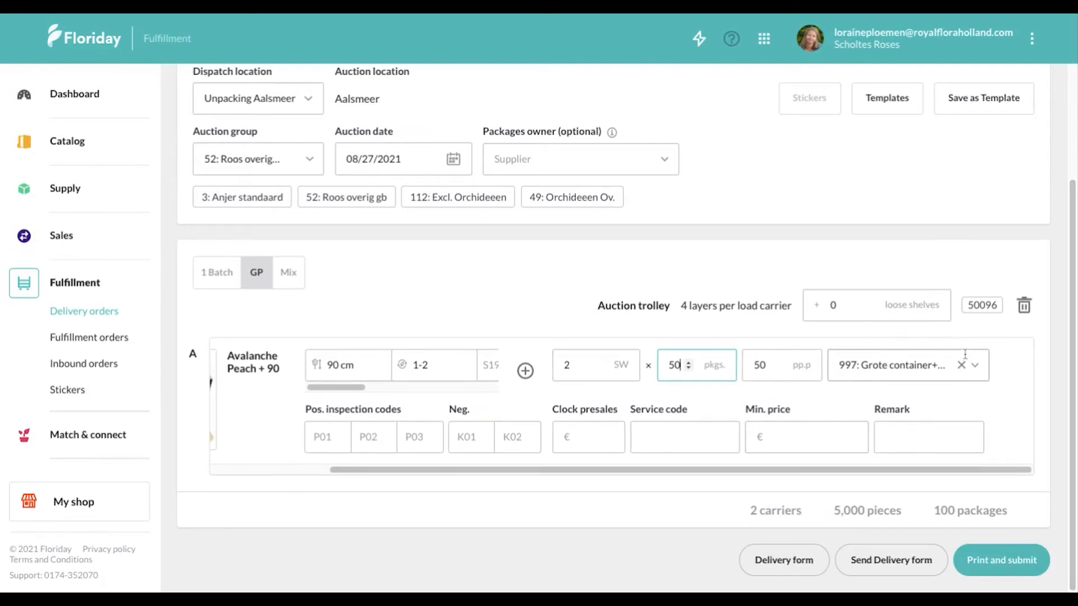
pyautogui.click(976, 373)
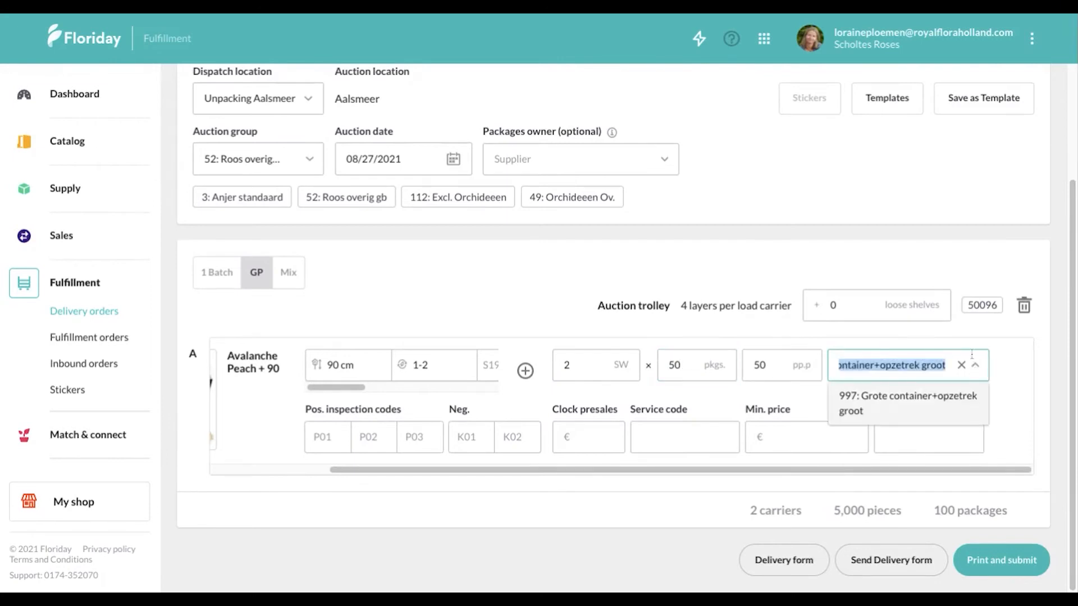
pyautogui.click(1002, 370)
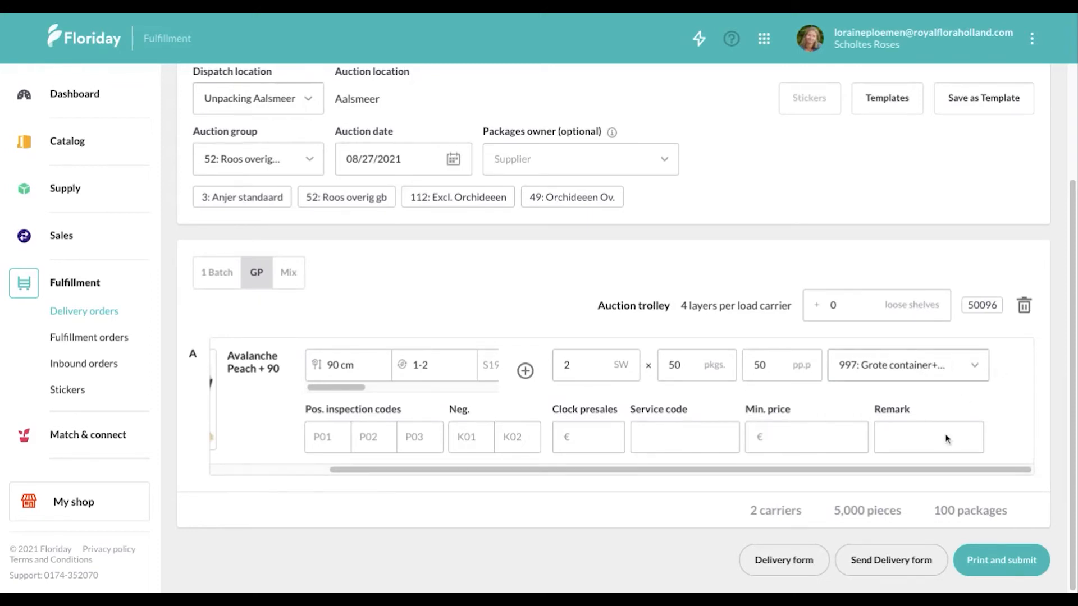
# Step: Set the first positive inspection code (P01) of the batch to virus-free, code 005
pyautogui.hscroll(-5, 844, 473)
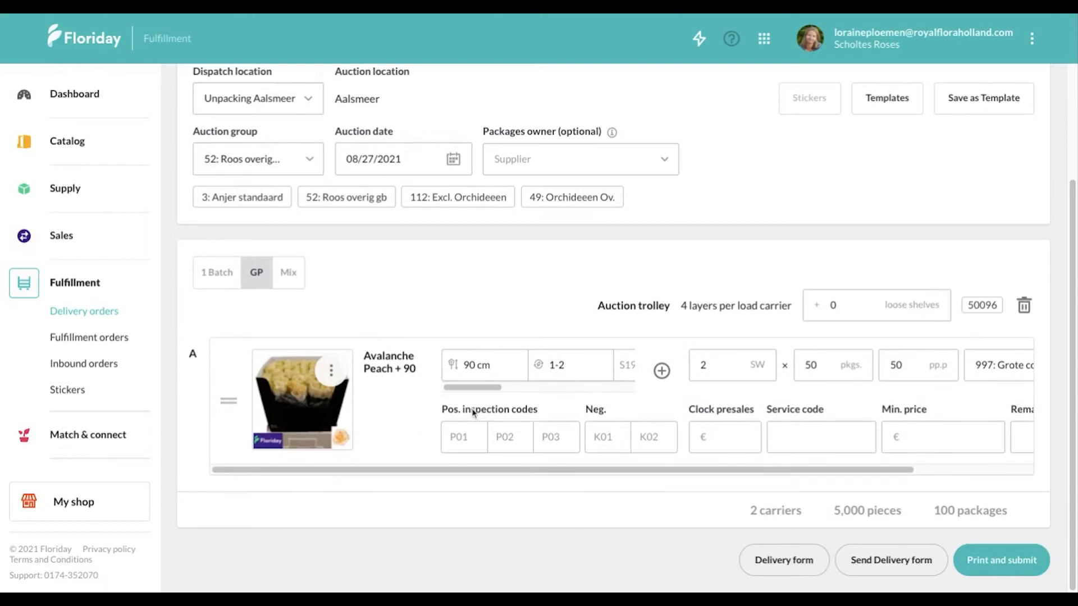
pyautogui.click(477, 443)
pyautogui.scroll(-2, 491, 404)
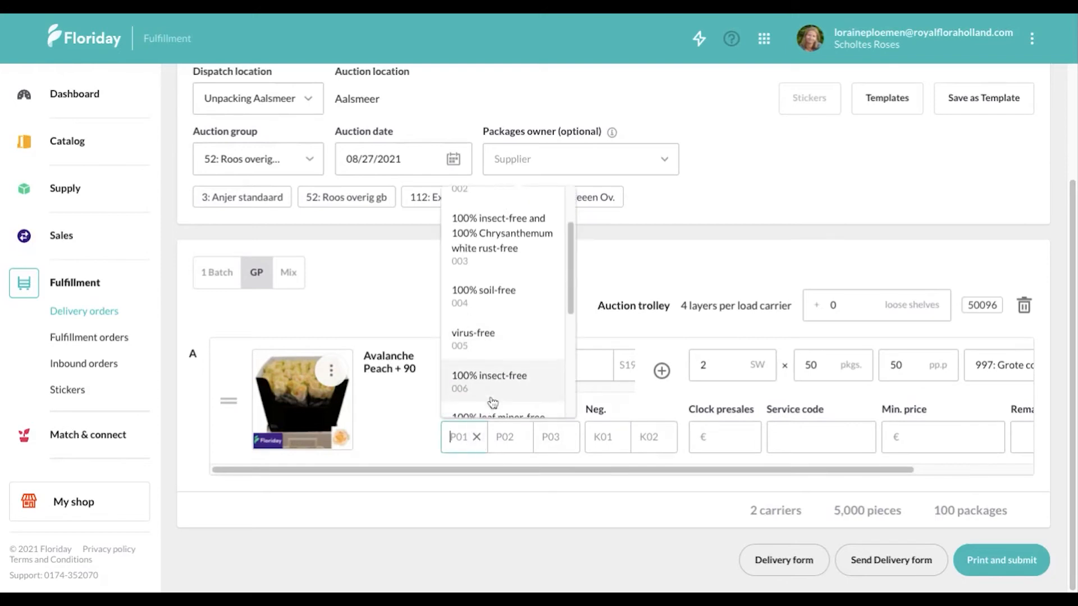
pyautogui.click(494, 340)
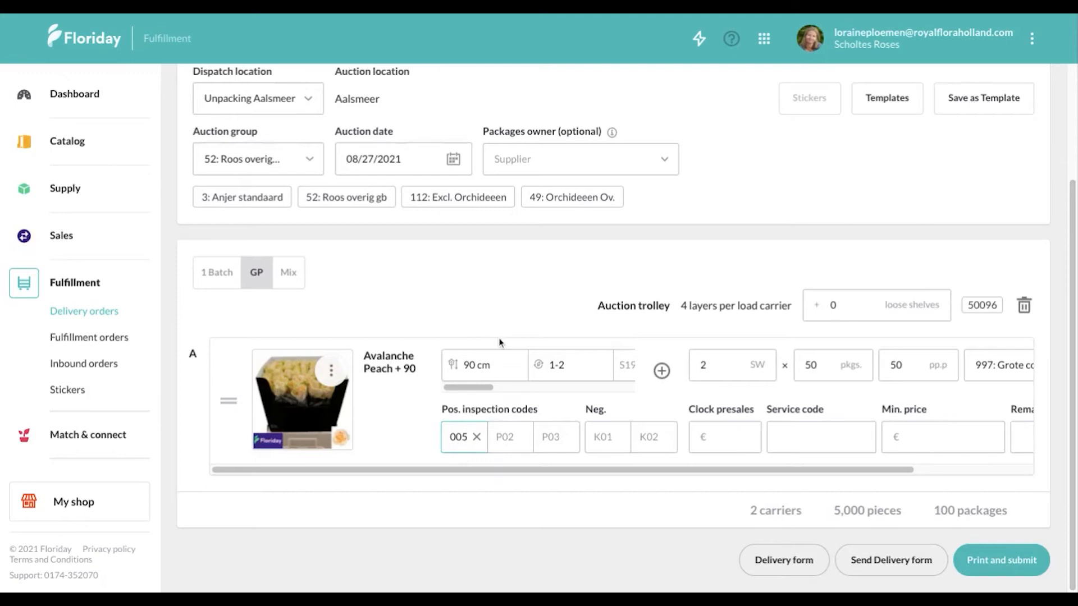
# Step: Set the Avalanche Peach + 90 batch's clock presales price to € 0.30 and select the trolley's loose shelves value
pyautogui.click(720, 441)
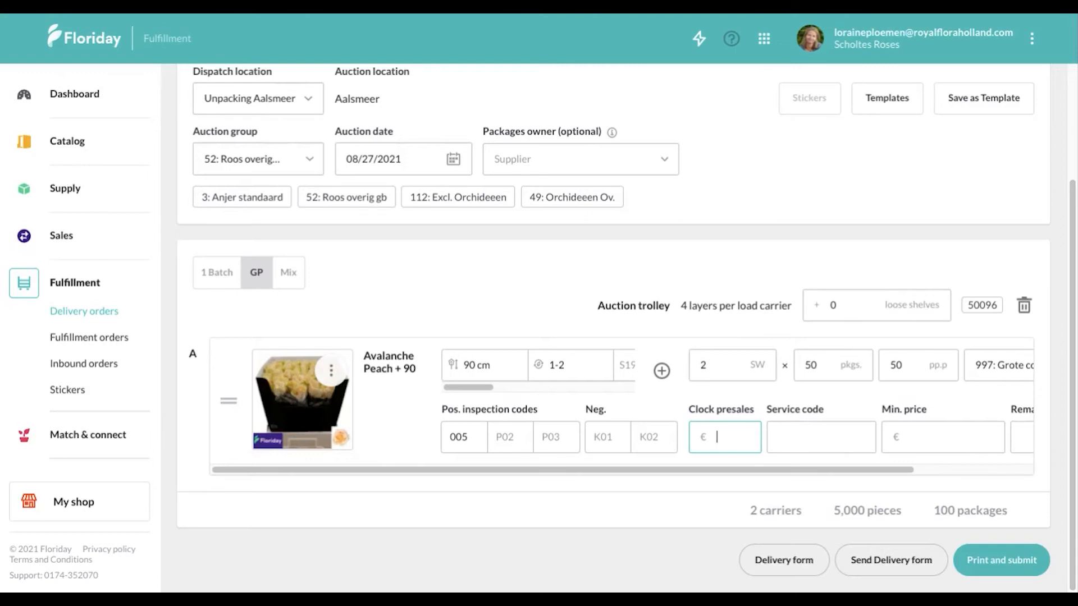
pyautogui.write('0.3')
pyautogui.moveTo(791, 470); pyautogui.dragTo(908, 470)
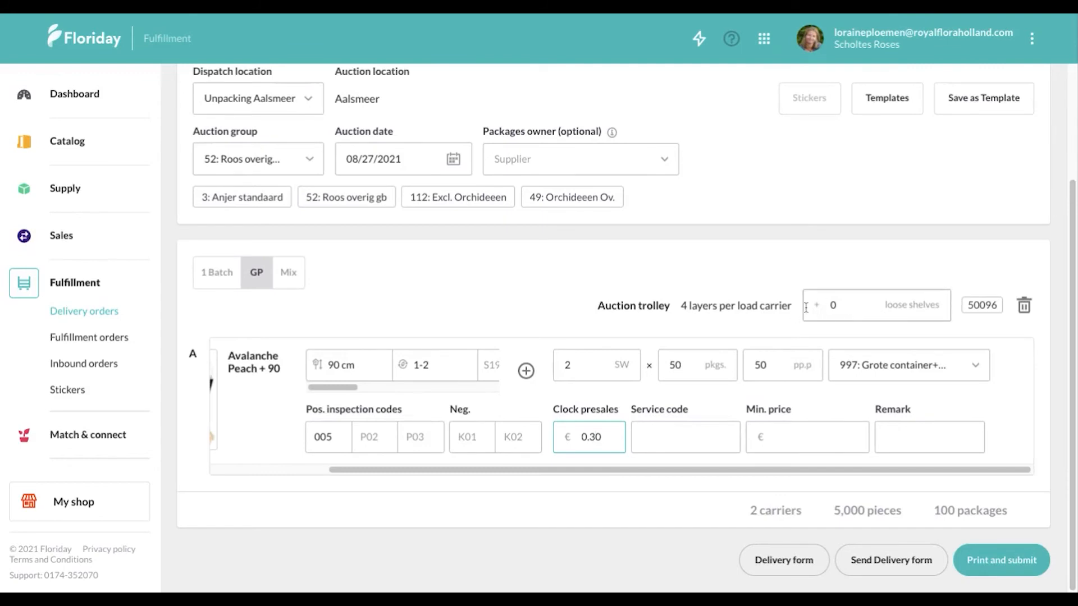
pyautogui.click(868, 305)
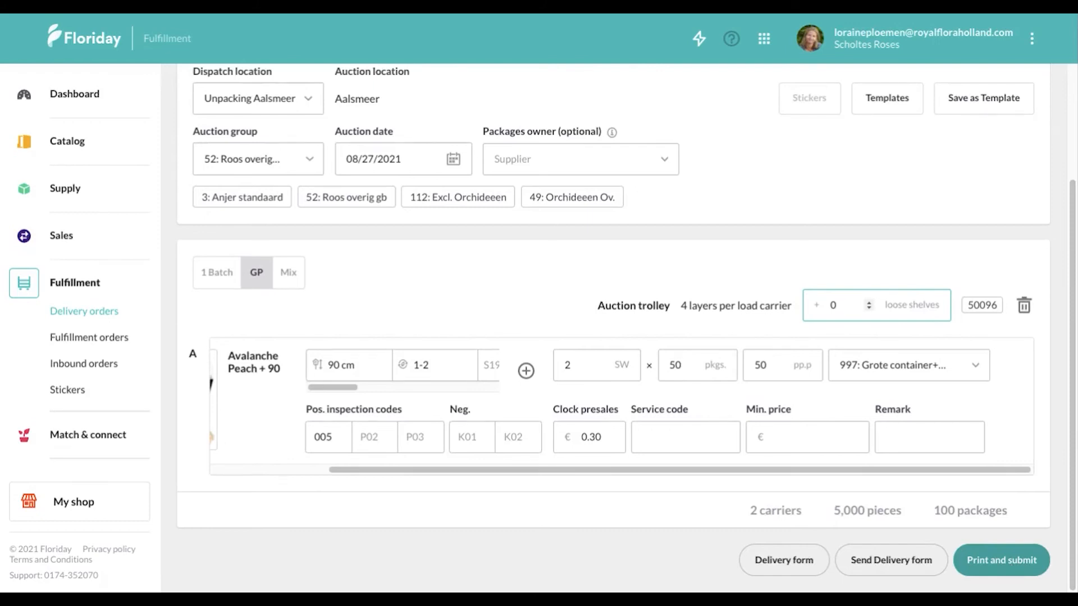
# Step: Submit the delivery form for printing, review both printed forms, and close the print preview
pyautogui.click(1001, 559)
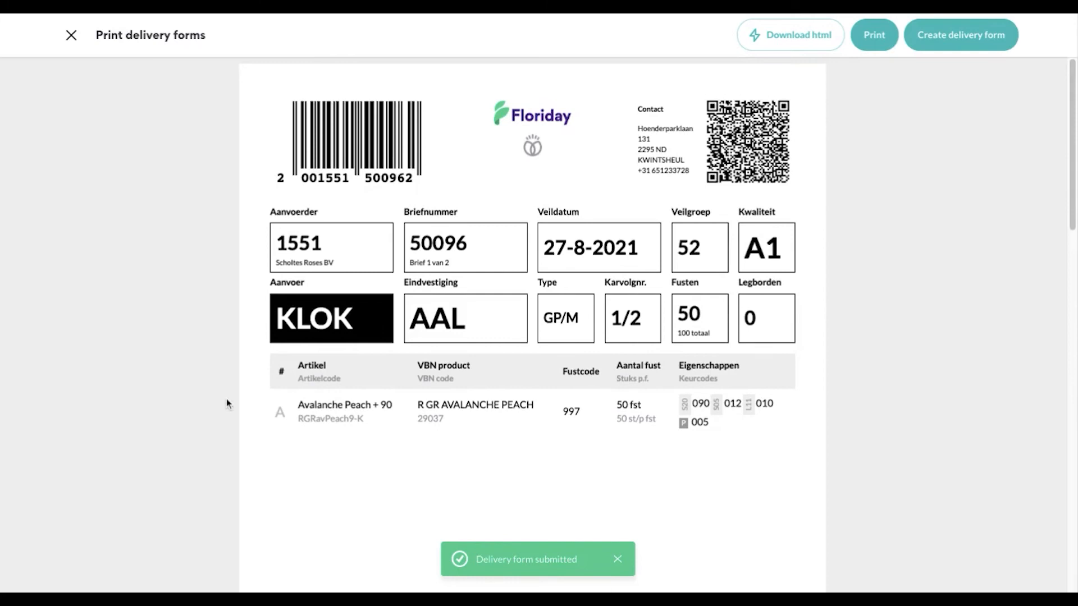
pyautogui.scroll(-15, 192, 406)
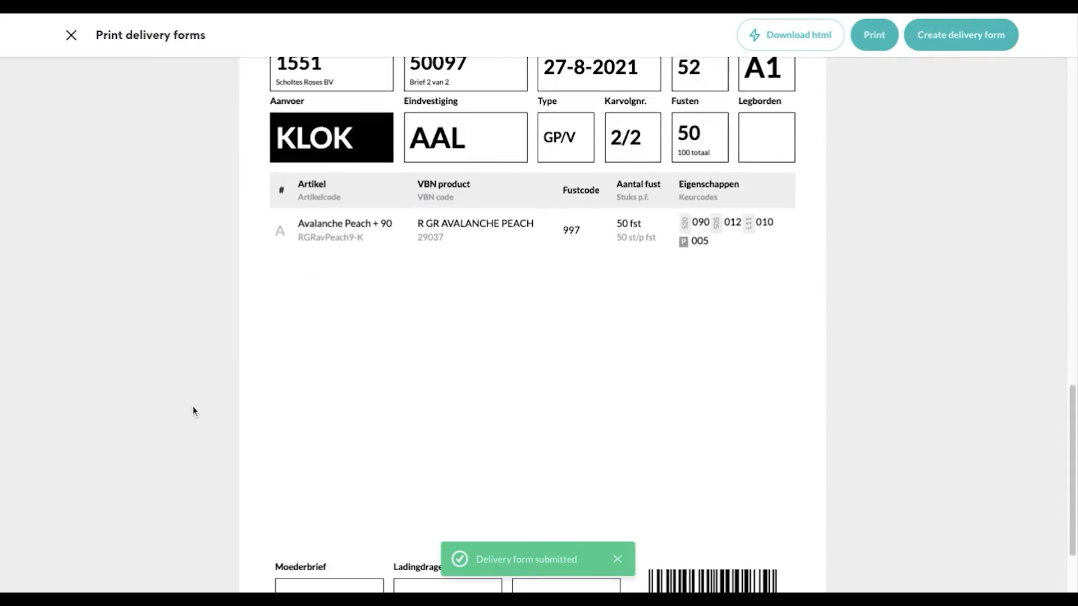
pyautogui.scroll(10, 193, 406)
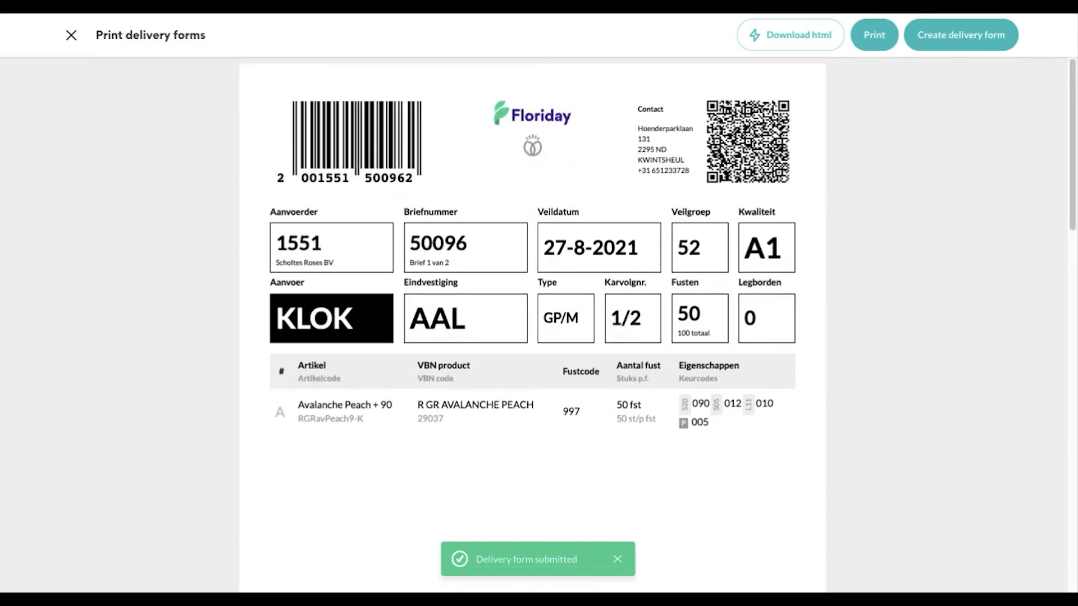
pyautogui.click(71, 37)
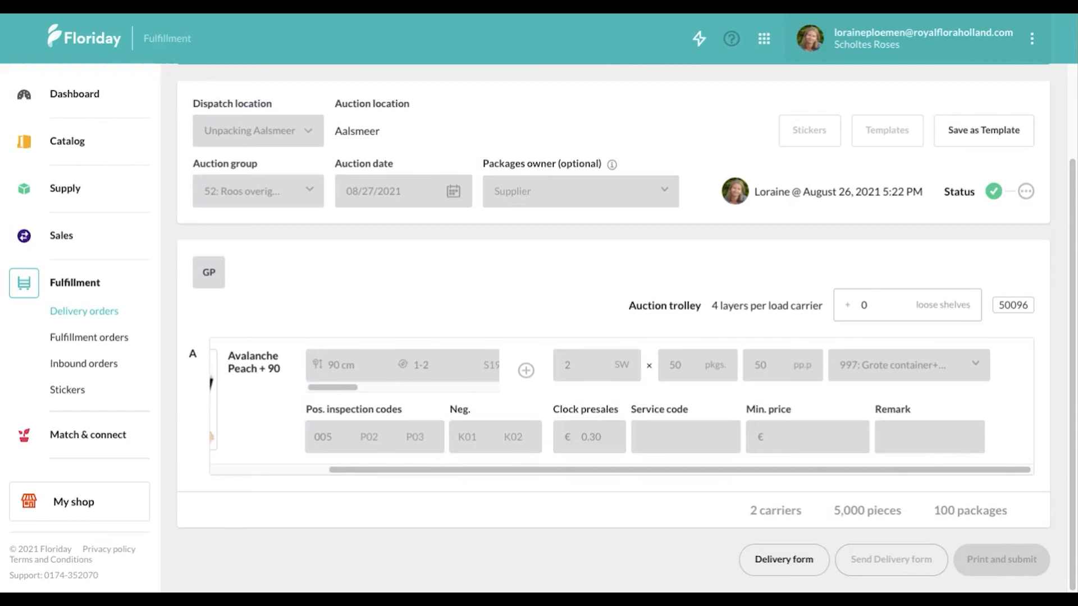
# Step: Open the account preferences and expand the user-specific clock delivery preference under Fulfillment to show its additional functionalities
pyautogui.click(1031, 38)
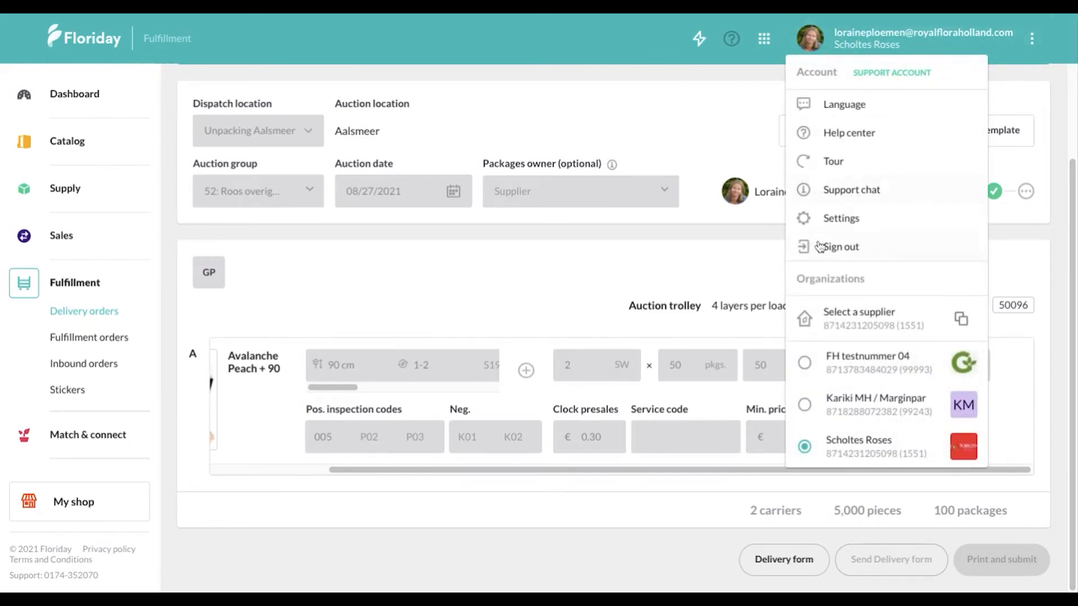
pyautogui.click(836, 220)
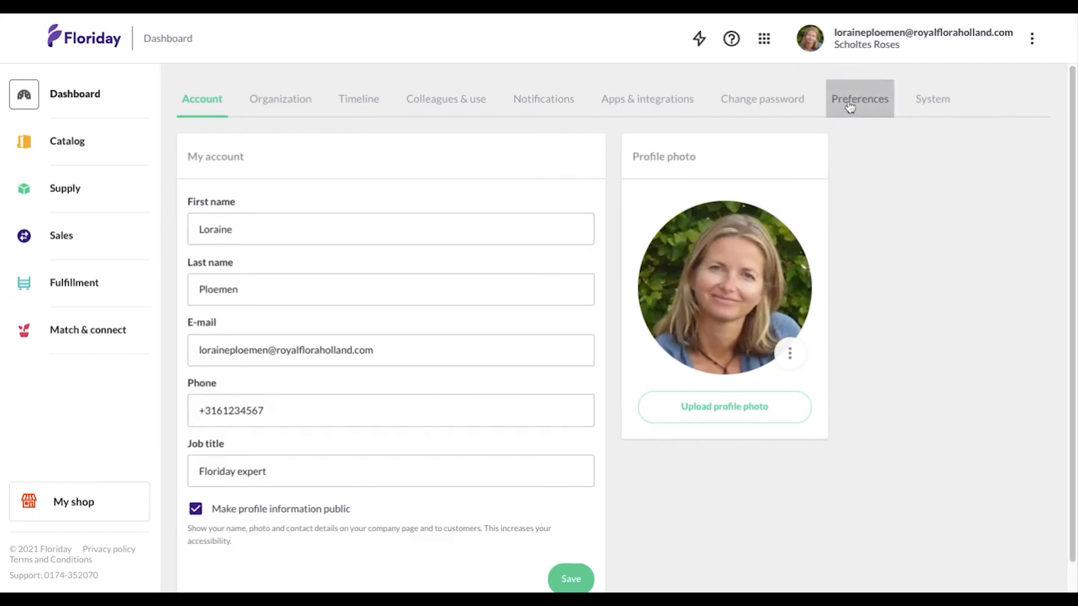
pyautogui.click(849, 103)
pyautogui.scroll(-7, 494, 314)
pyautogui.scroll(-4, 472, 344)
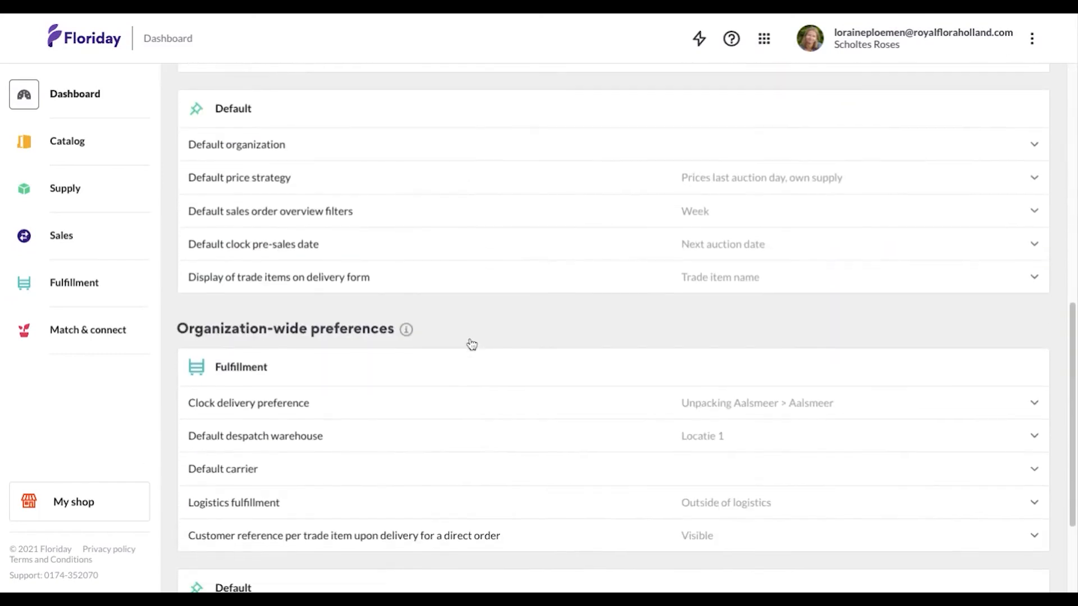
pyautogui.scroll(7, 471, 344)
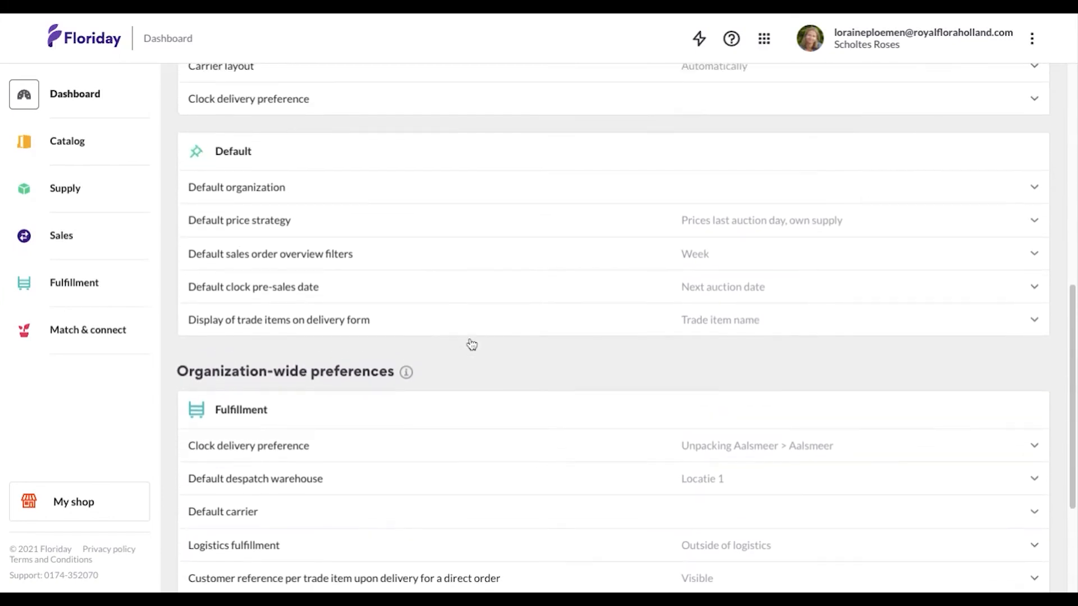
pyautogui.click(265, 363)
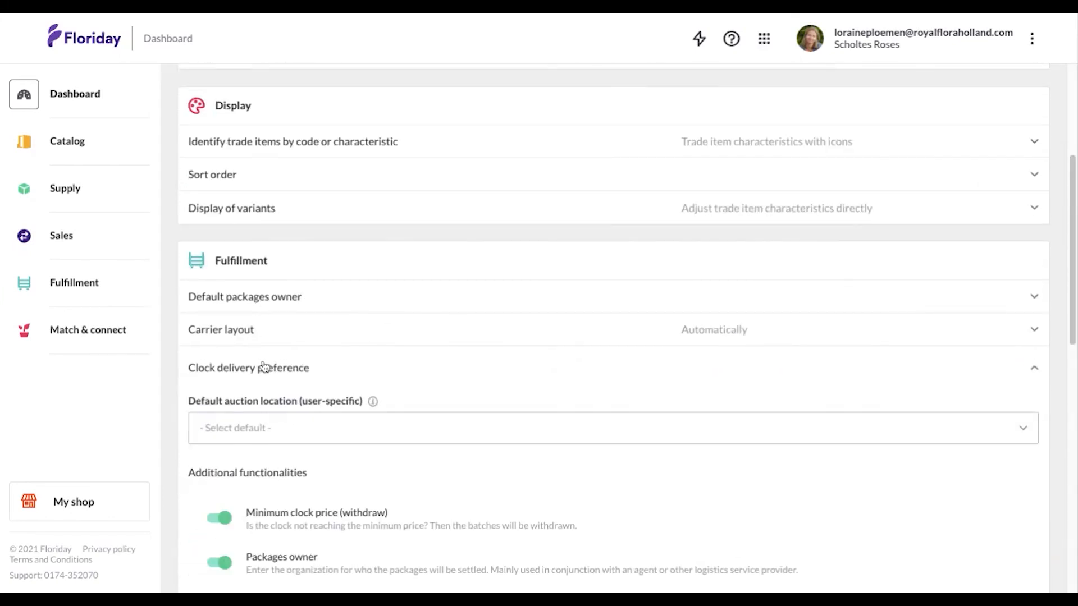
pyautogui.scroll(-4, 537, 354)
pyautogui.scroll(-2, 537, 355)
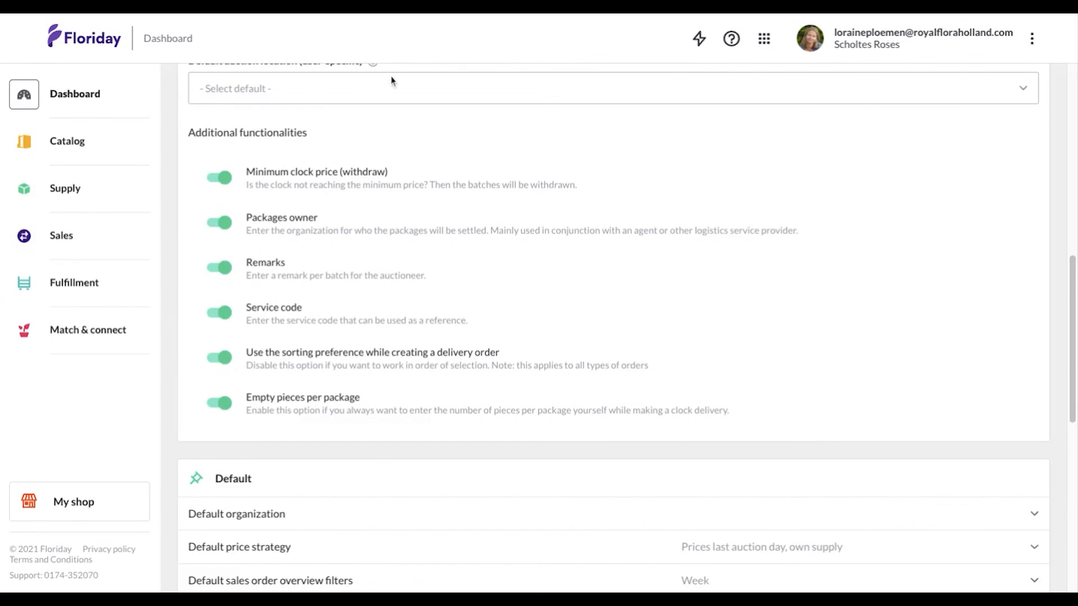
pyautogui.scroll(1, 371, 208)
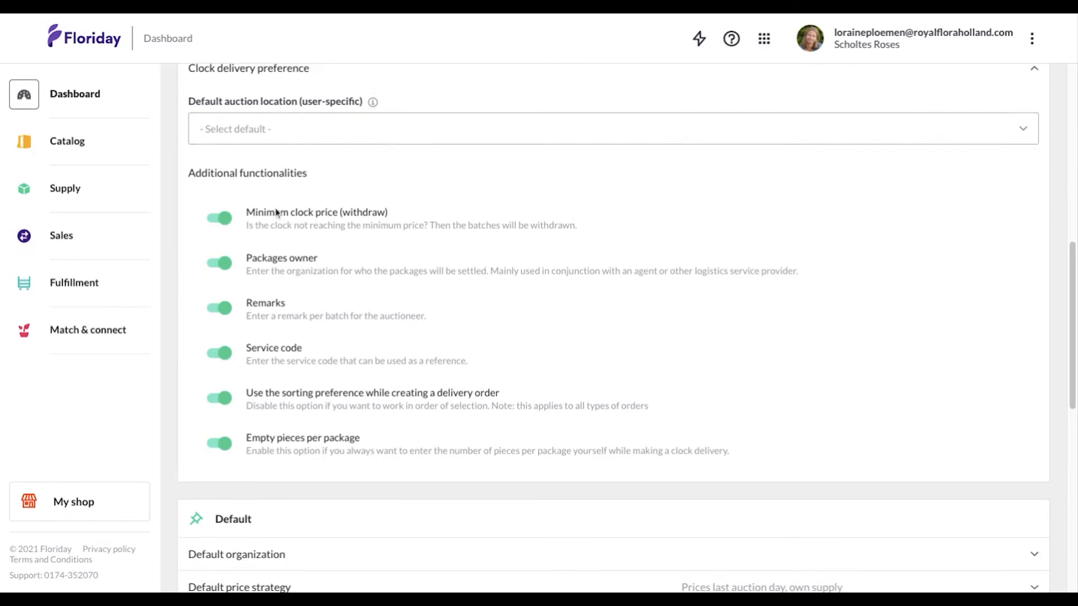
# Step: Disable Minimum clock price (withdraw), Packages owner, Remarks and Service code for clock deliveries, and save the preferences
pyautogui.click(211, 225)
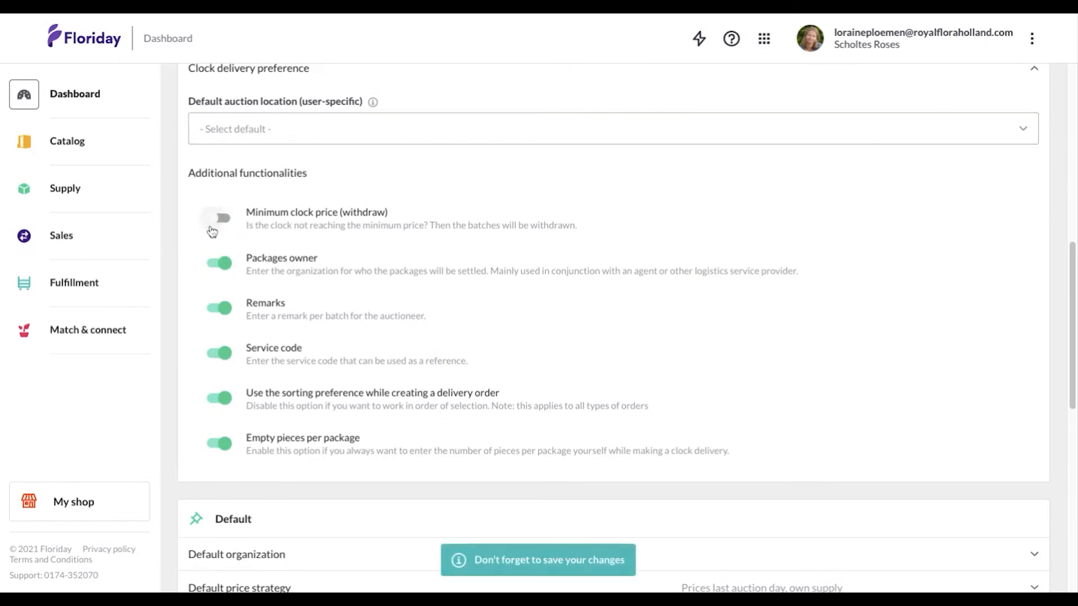
pyautogui.click(211, 269)
pyautogui.click(212, 310)
pyautogui.click(216, 357)
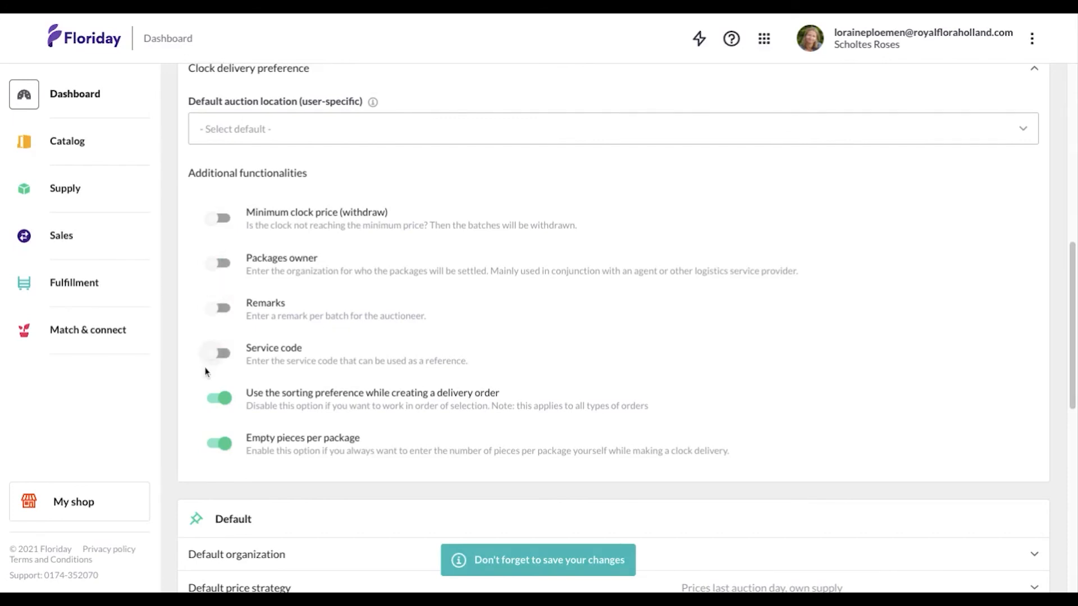
pyautogui.scroll(-1, 208, 382)
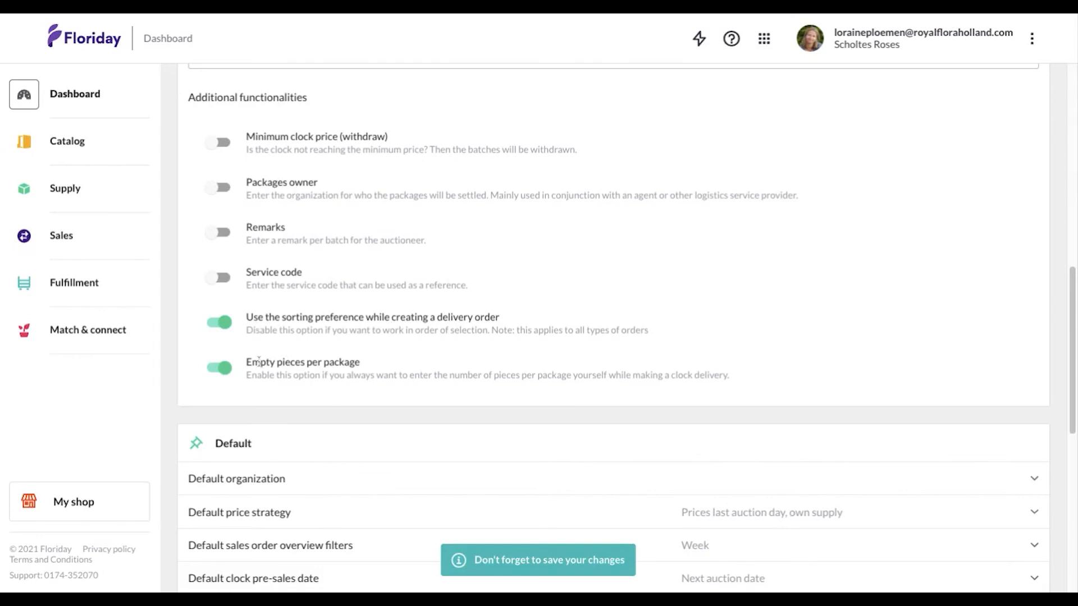
pyautogui.scroll(-8, 548, 373)
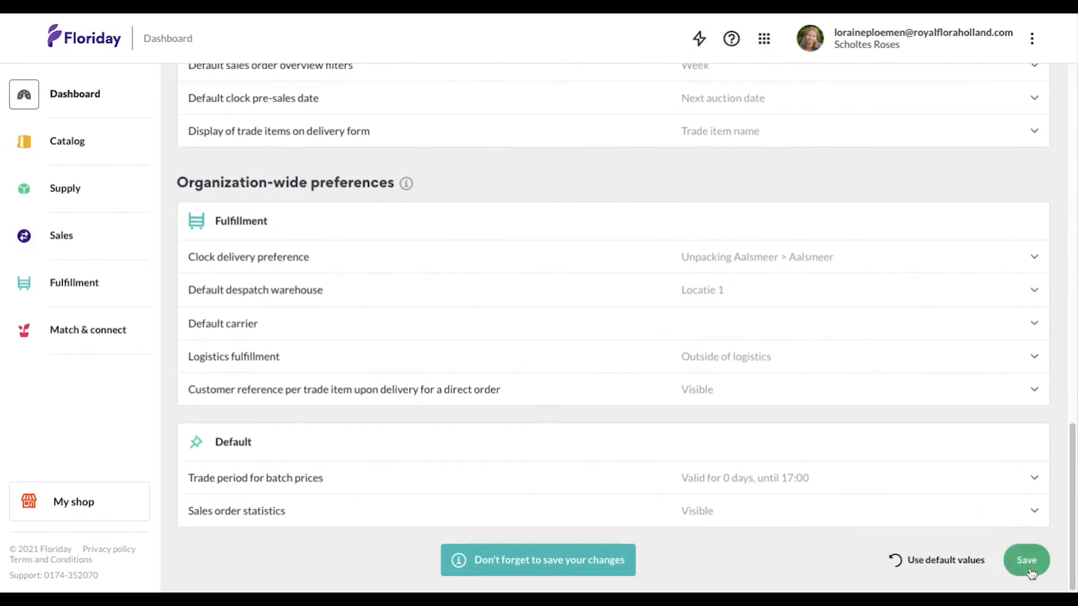
pyautogui.click(1030, 570)
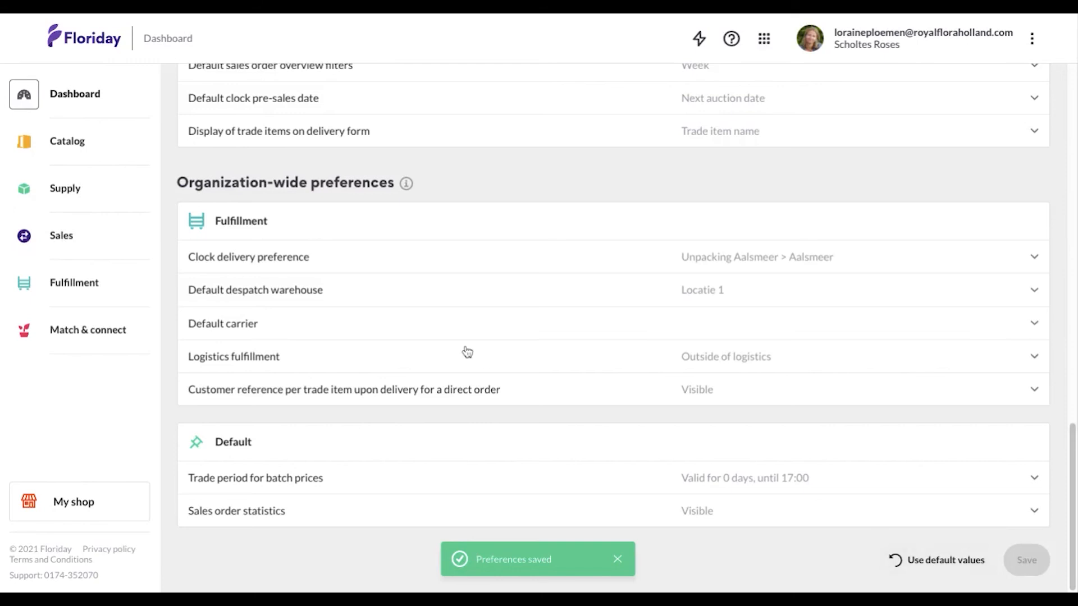
# Step: Start a new auction delivery from the dashboard with auction group 52: Roos overig gb and the Mix load type
pyautogui.click(83, 99)
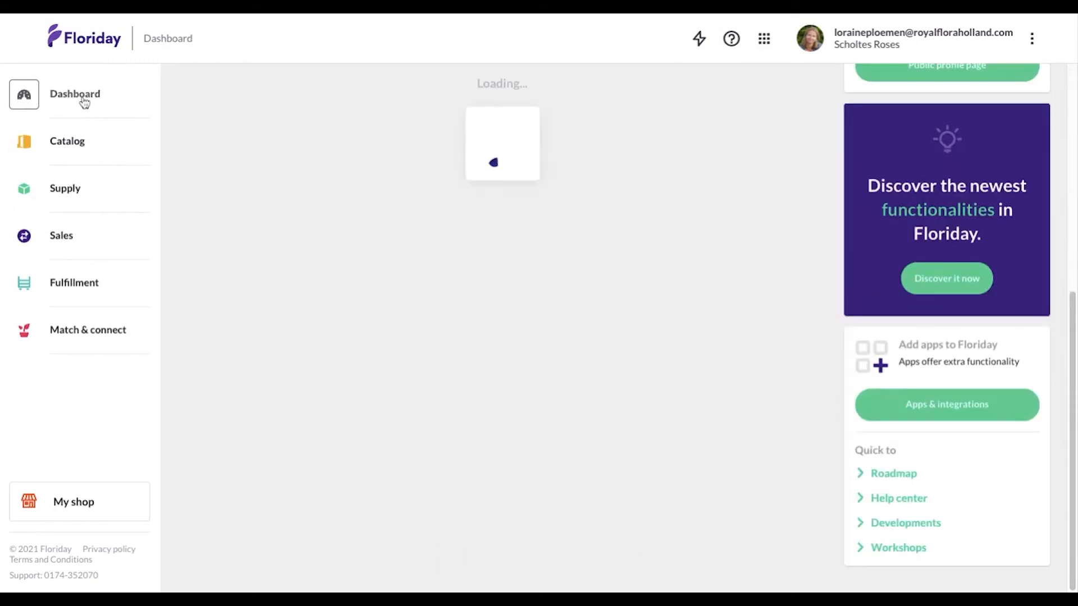
pyautogui.scroll(6, 476, 274)
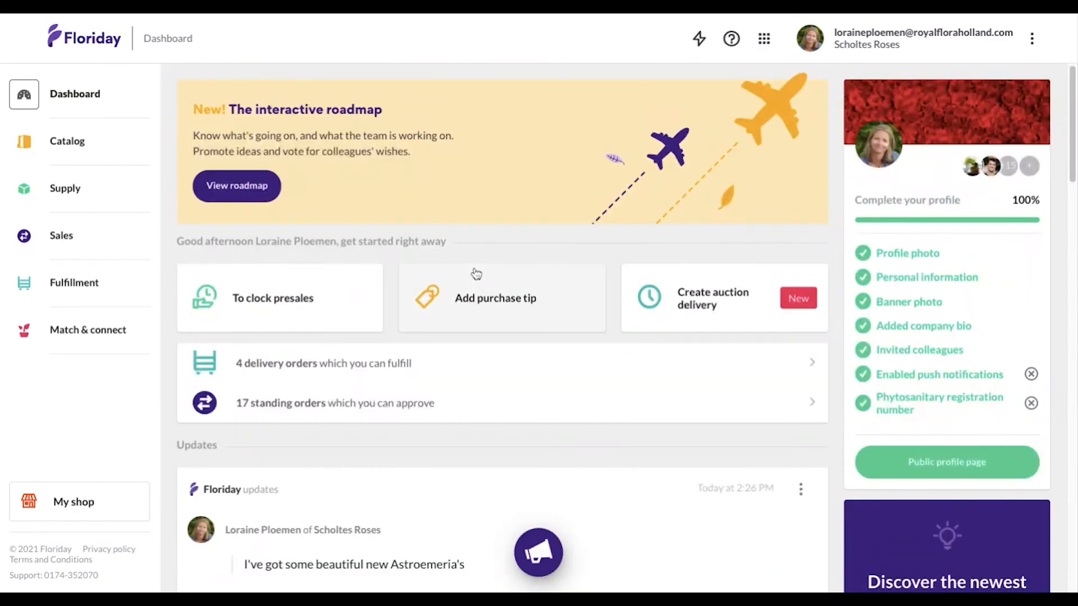
pyautogui.click(721, 313)
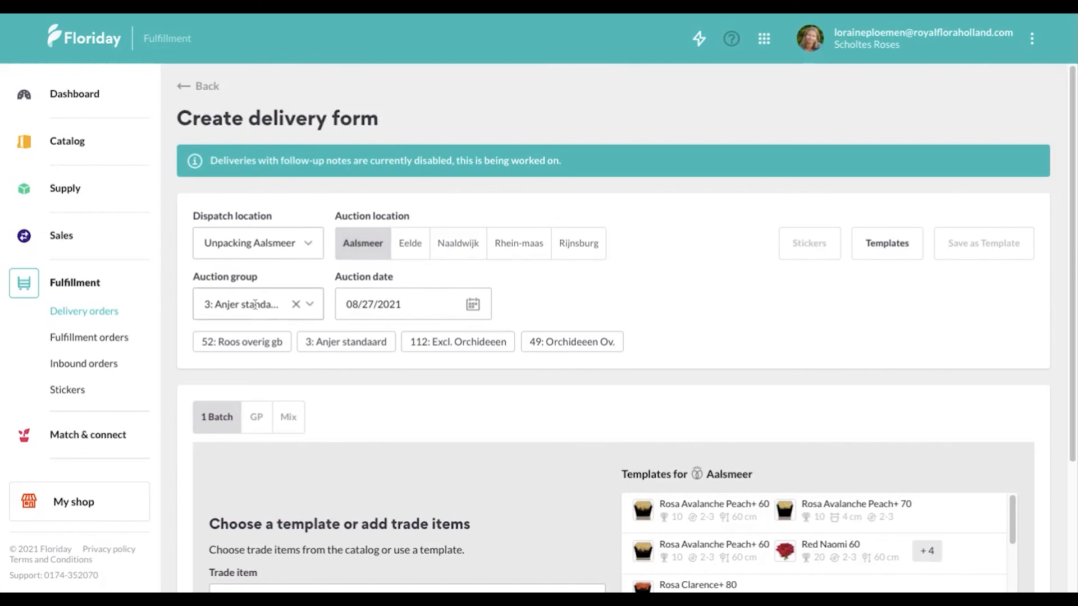
pyautogui.scroll(-2, 259, 312)
pyautogui.scroll(-1, 258, 313)
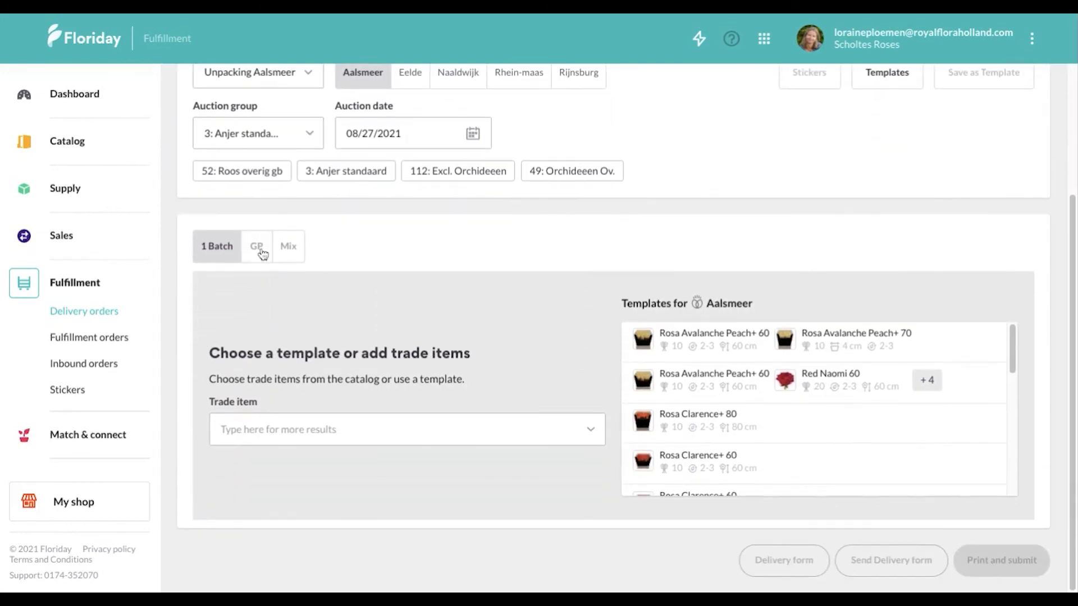
pyautogui.click(241, 170)
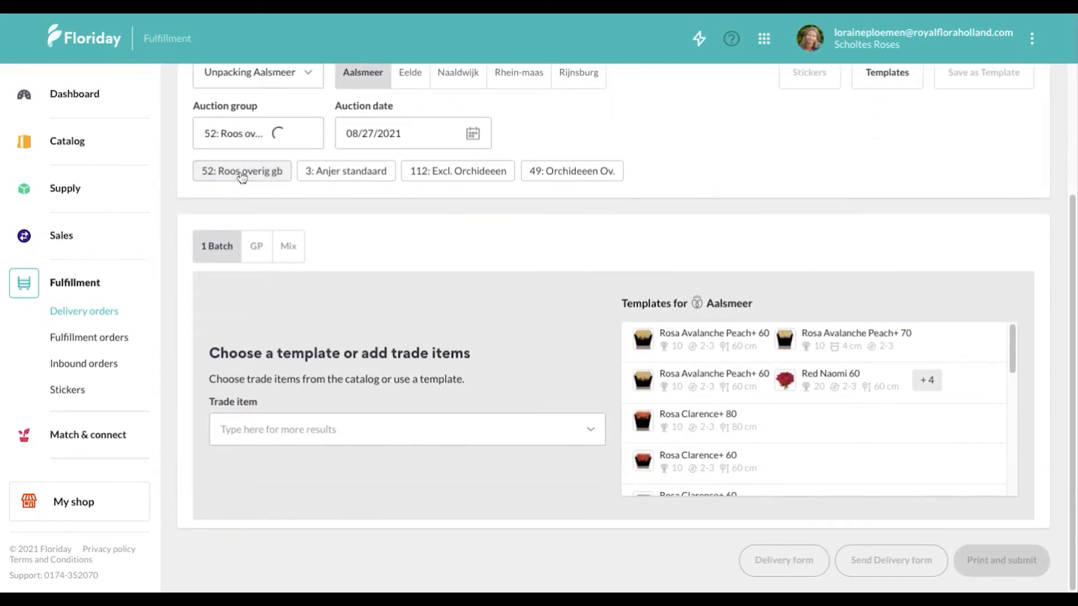
pyautogui.click(289, 250)
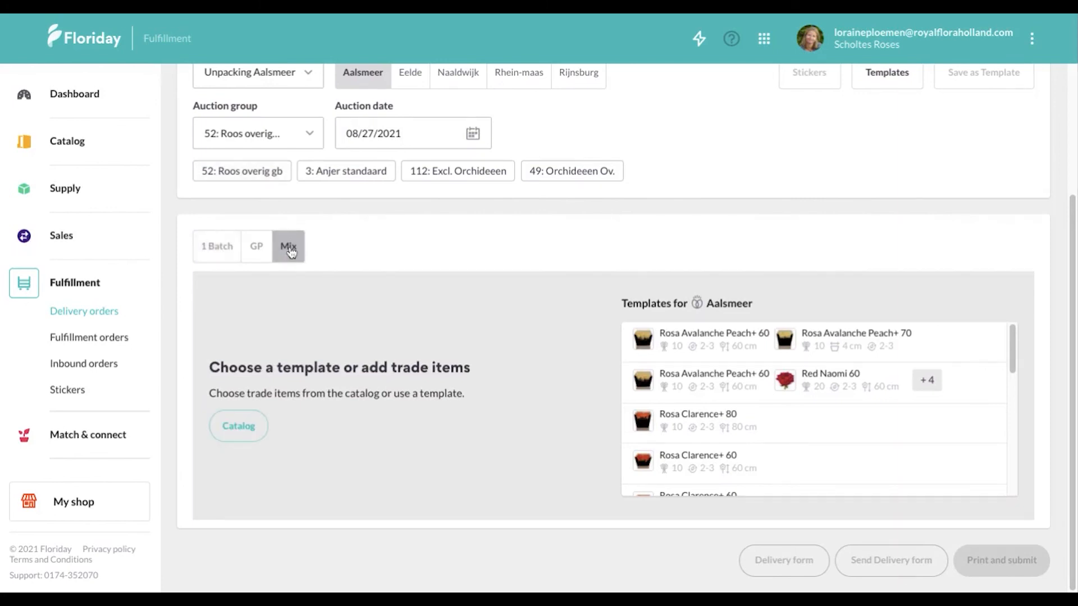
# Step: Select Rosa Avalanche Peach+ 60, Rosa Avalanche Peach+ 70 and Rosa Avalanche Peach+ 80 from the catalog for the mixed trolley
pyautogui.click(231, 428)
pyautogui.scroll(-5, 189, 422)
pyautogui.scroll(-10, 187, 419)
pyautogui.scroll(2, 187, 422)
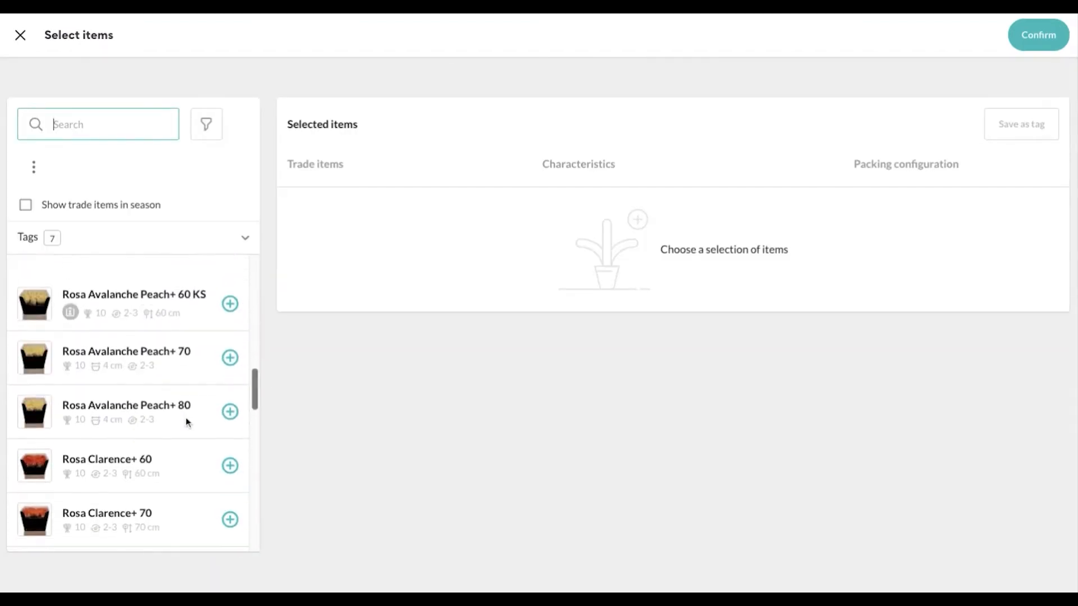
pyautogui.scroll(1, 150, 309)
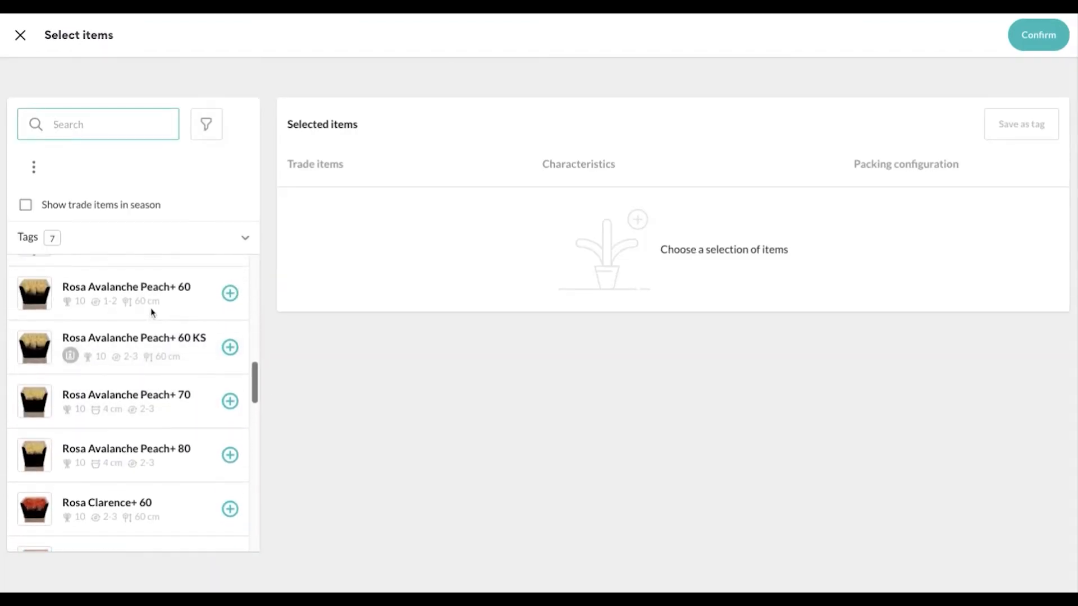
pyautogui.click(229, 294)
pyautogui.click(229, 400)
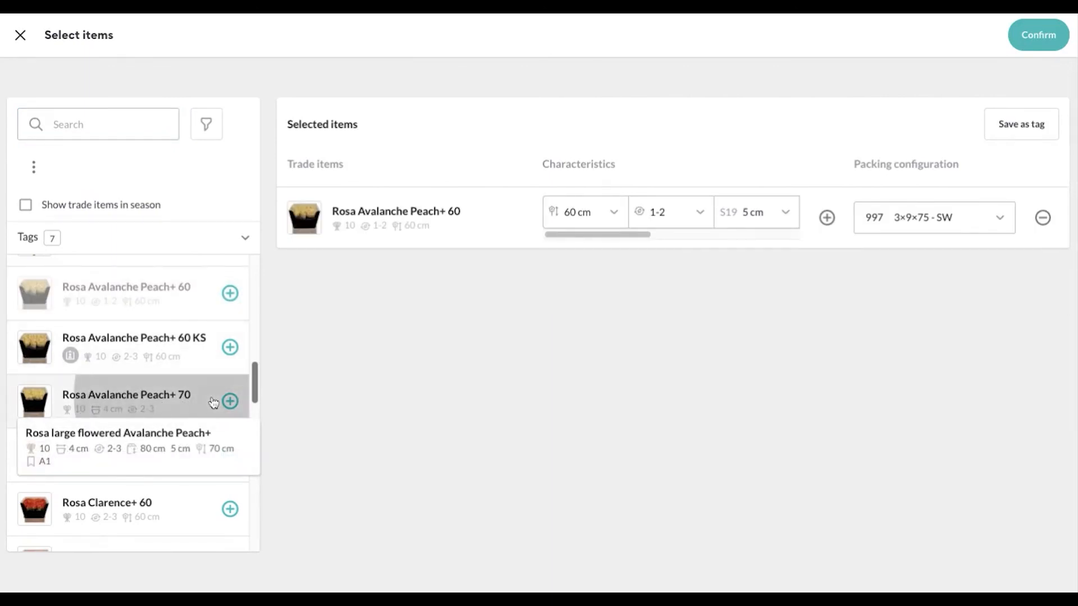
pyautogui.click(177, 451)
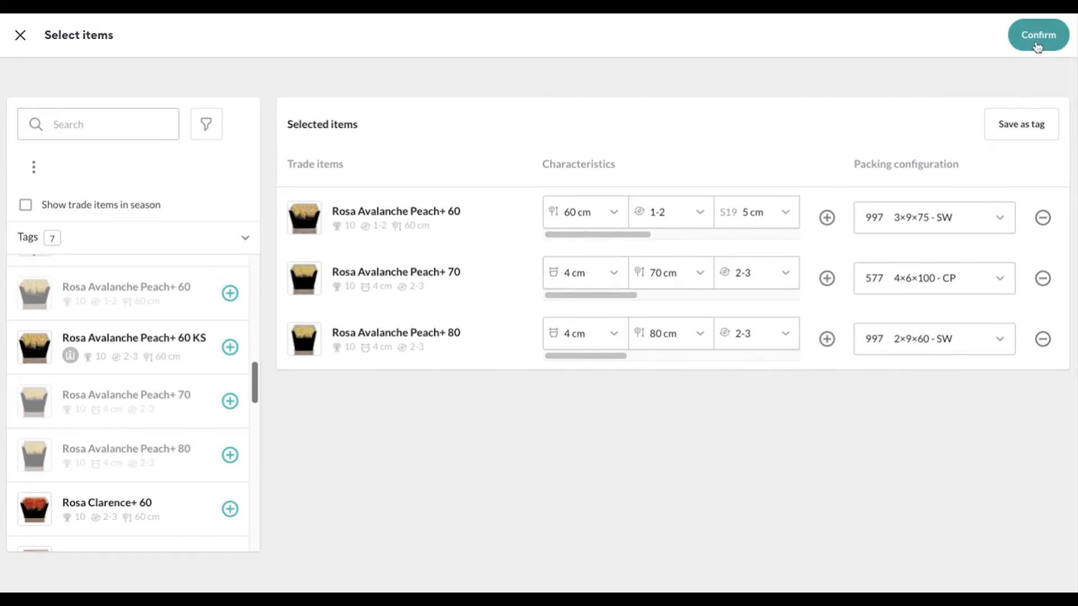
# Step: Set Rosa Avalanche Peach+ 70's packing configuration to 577 3×9×50 - SW, confirm the item selection, and review the three batches
pyautogui.click(1037, 46)
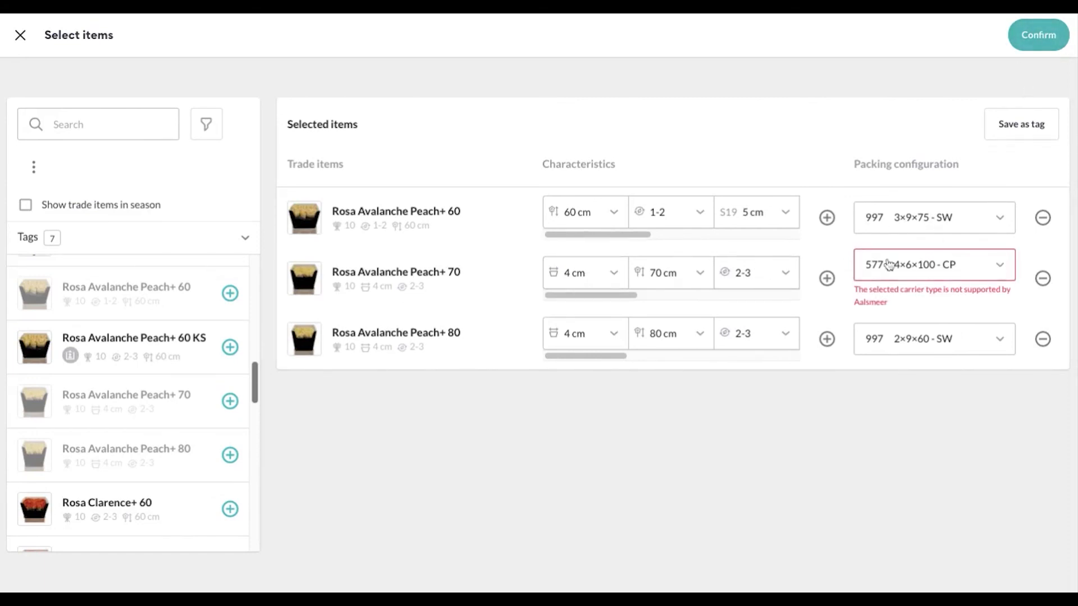
pyautogui.click(1006, 270)
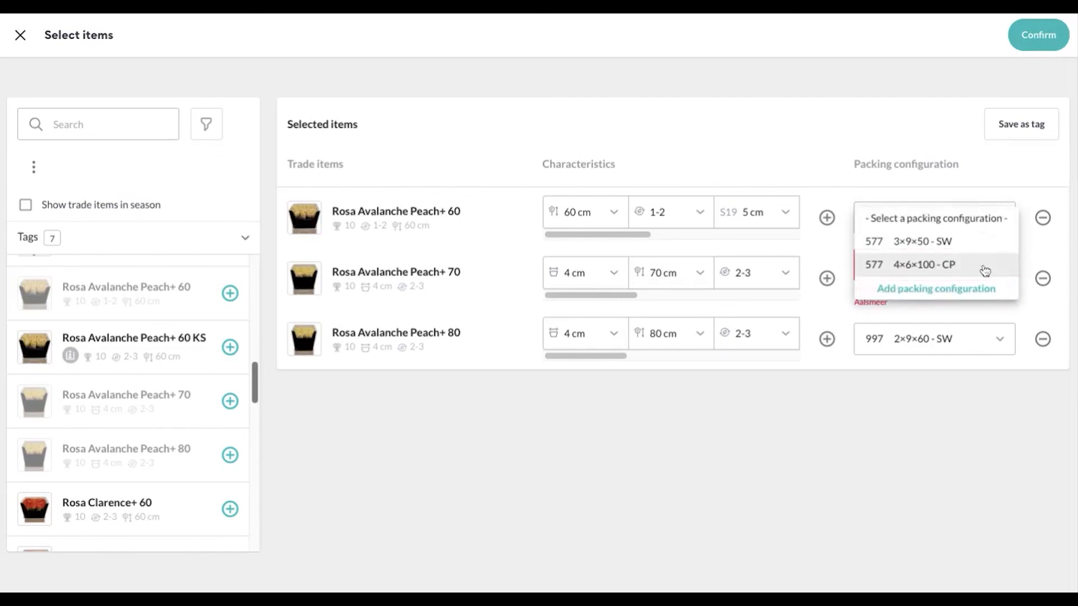
pyautogui.click(919, 241)
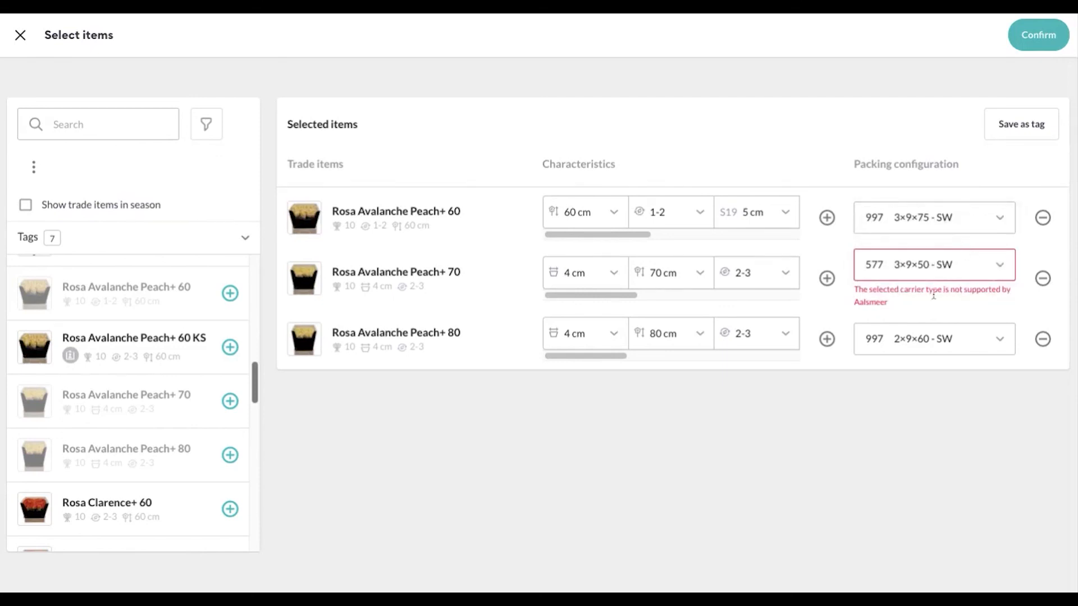
pyautogui.click(1038, 36)
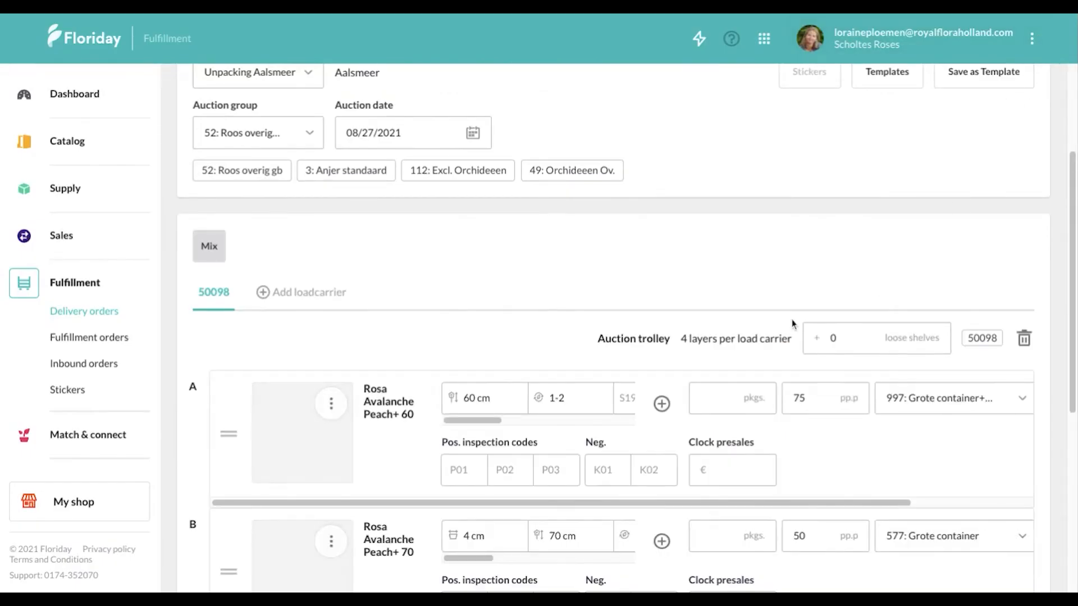
pyautogui.scroll(-4, 793, 324)
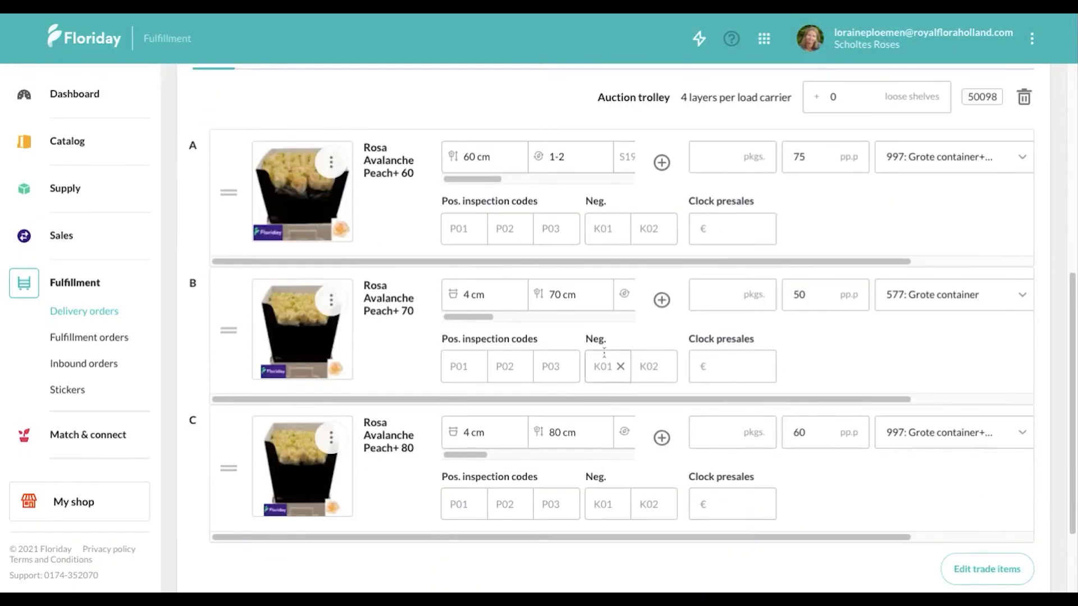
pyautogui.scroll(1, 221, 452)
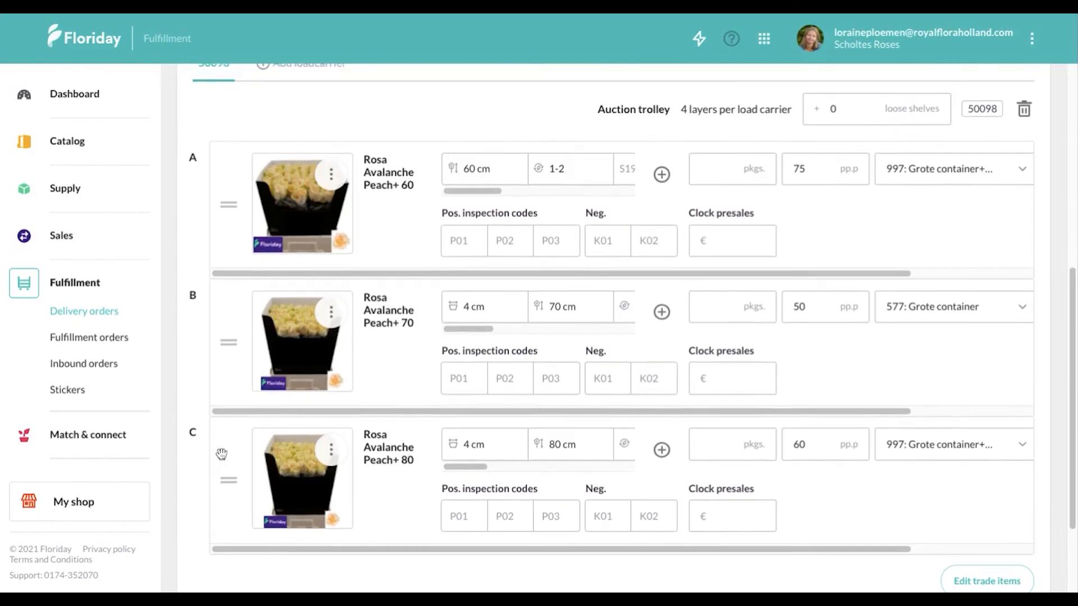
# Step: Reorder the trolley batches to Rosa Avalanche Peach+ 80, Peach+ 70, Peach+ 60 and enter 2 packages for each
pyautogui.moveTo(230, 487); pyautogui.dragTo(232, 247)
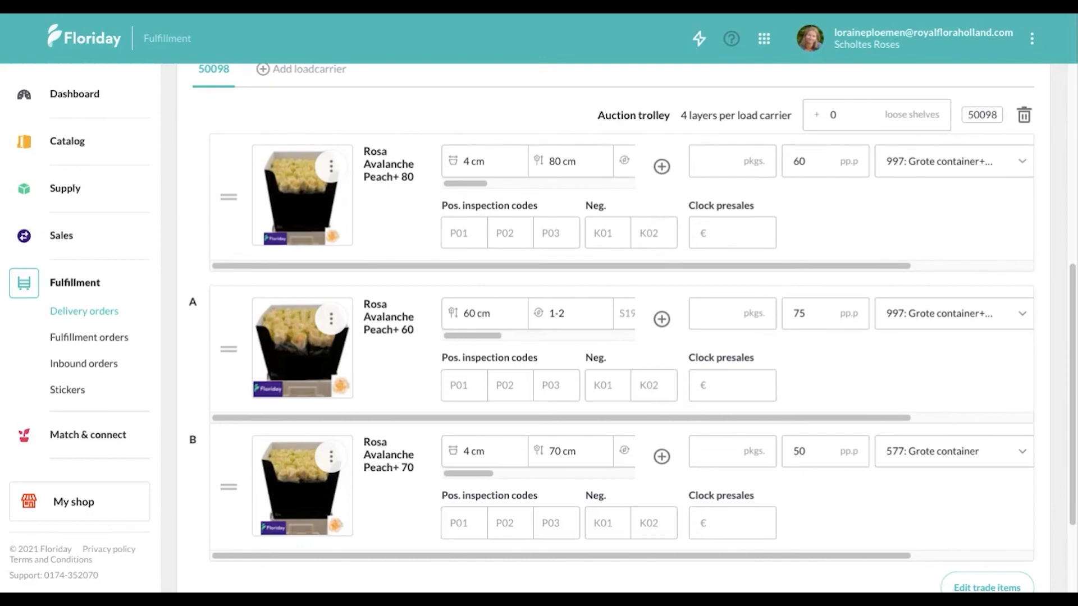
pyautogui.moveTo(232, 495); pyautogui.dragTo(229, 366)
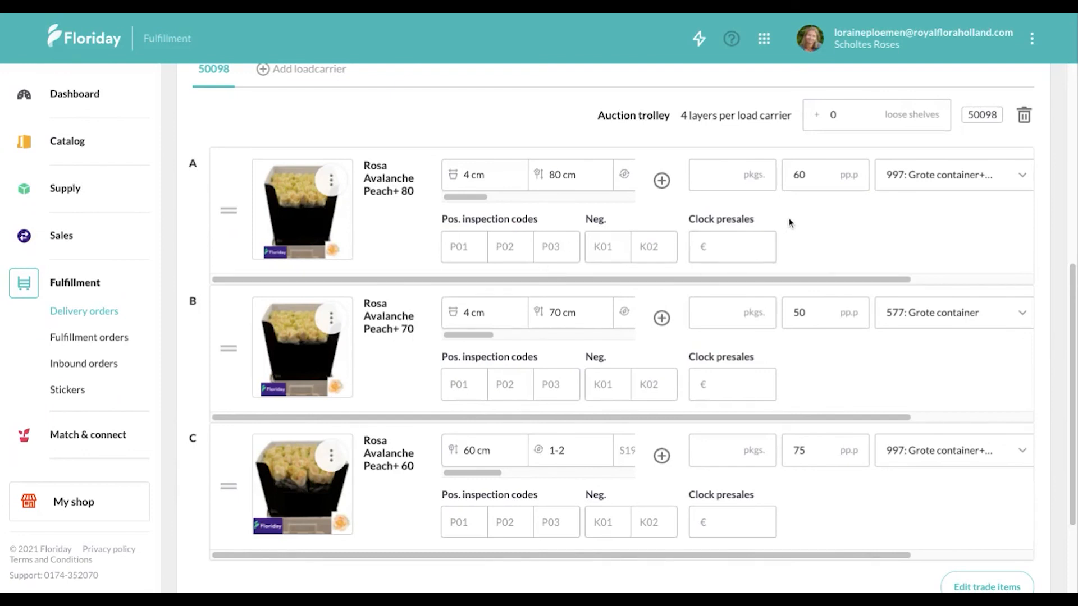
pyautogui.click(707, 174)
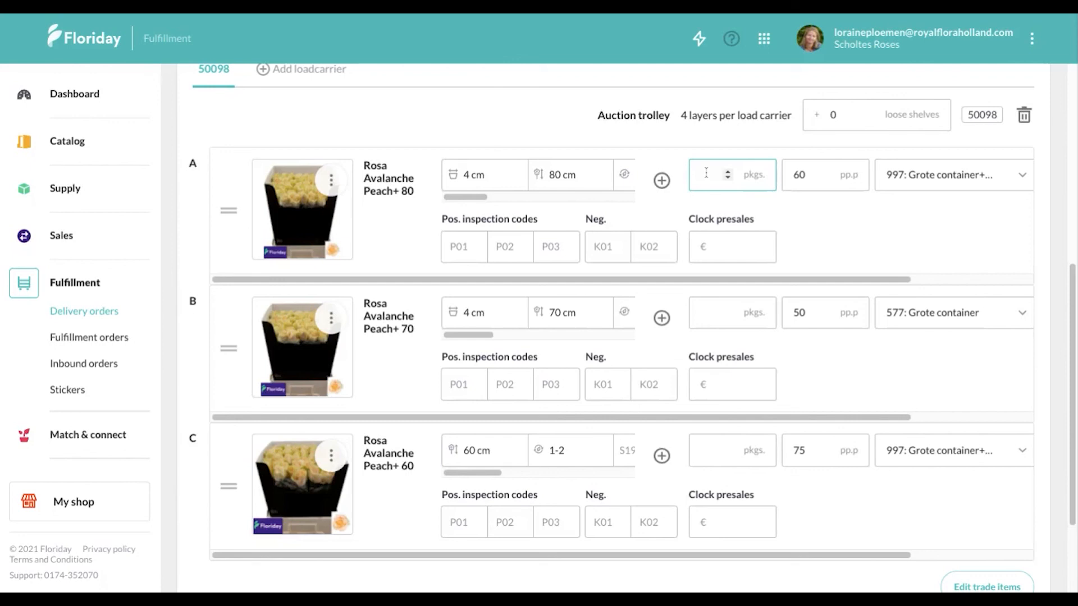
pyautogui.write('2')
pyautogui.click(701, 315)
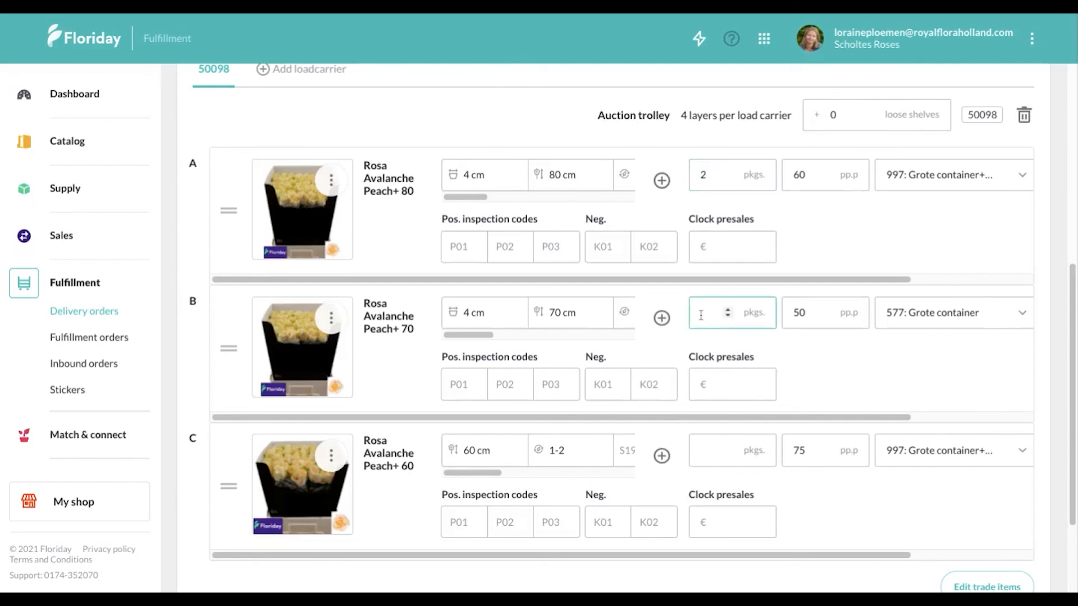
pyautogui.click(702, 447)
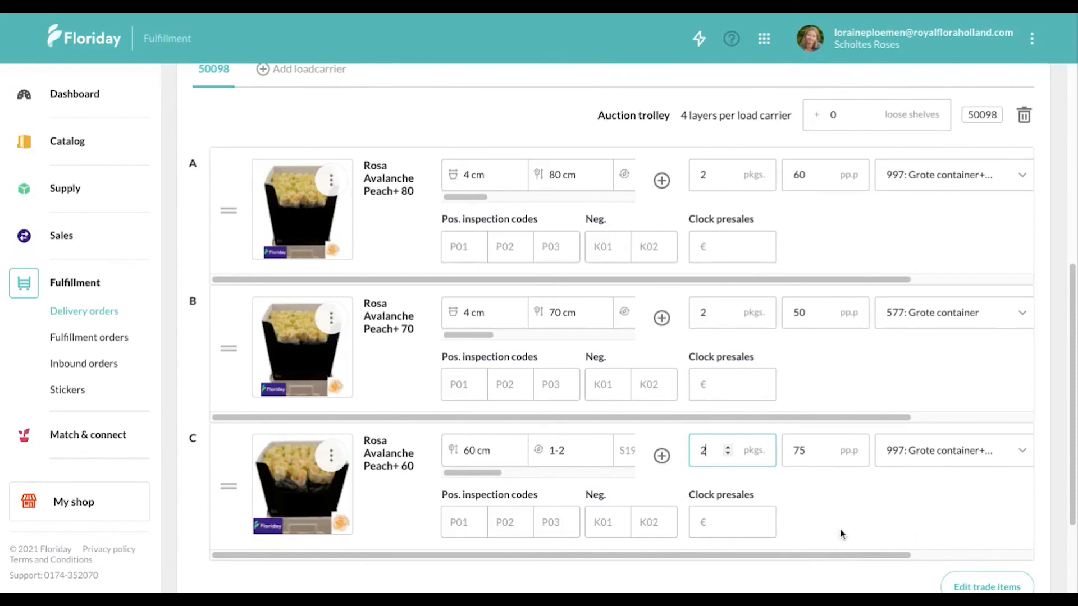
# Step: Print and submit the mixed-trolley delivery, check the generated delivery form, and close the print preview
pyautogui.scroll(-1, 920, 529)
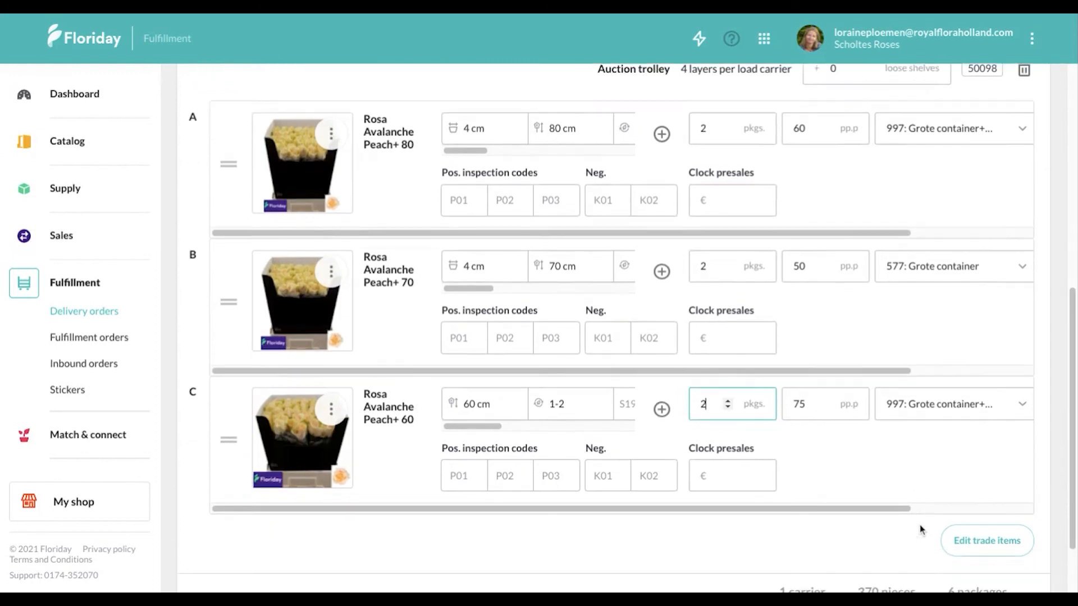
pyautogui.scroll(-2, 919, 524)
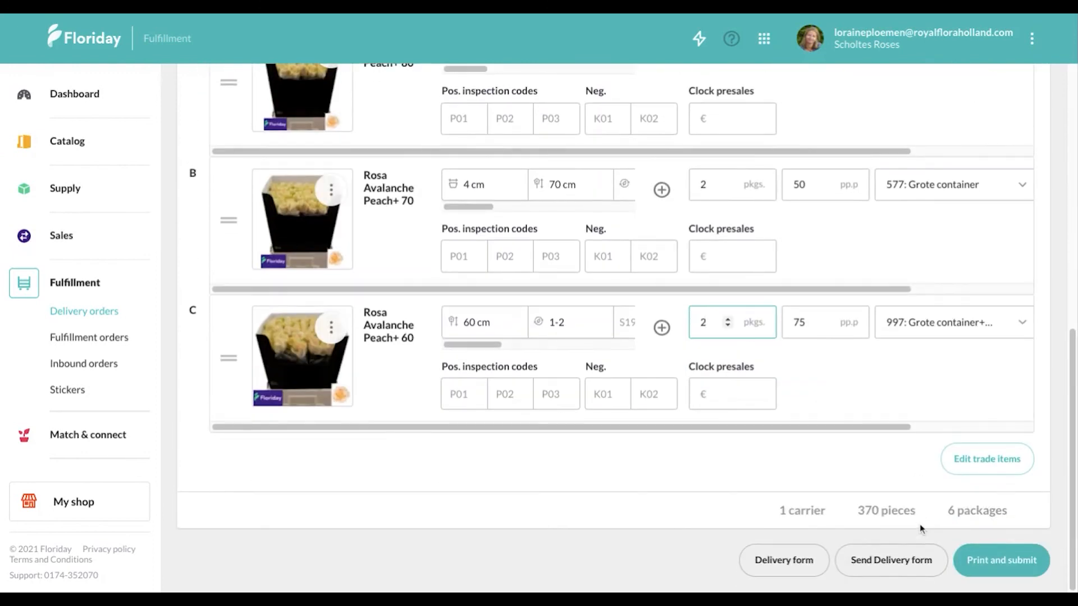
pyautogui.click(996, 567)
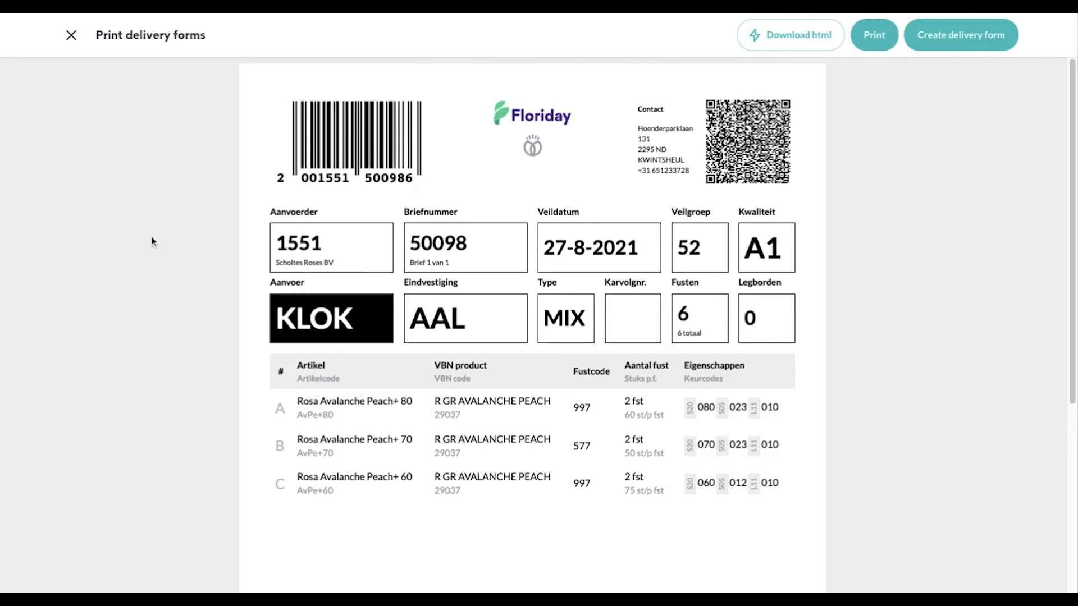
pyautogui.click(72, 35)
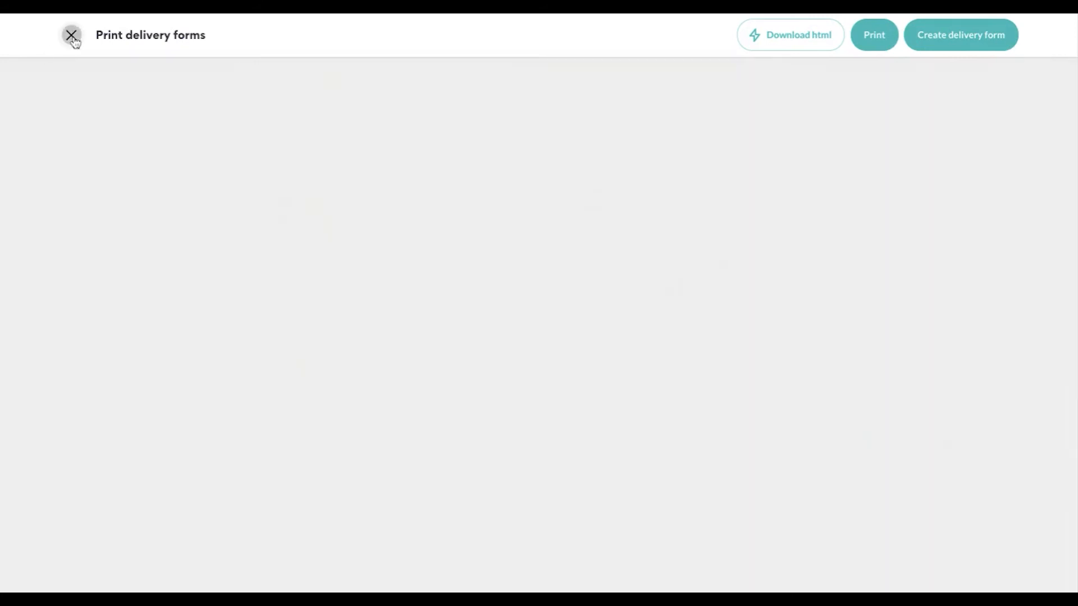